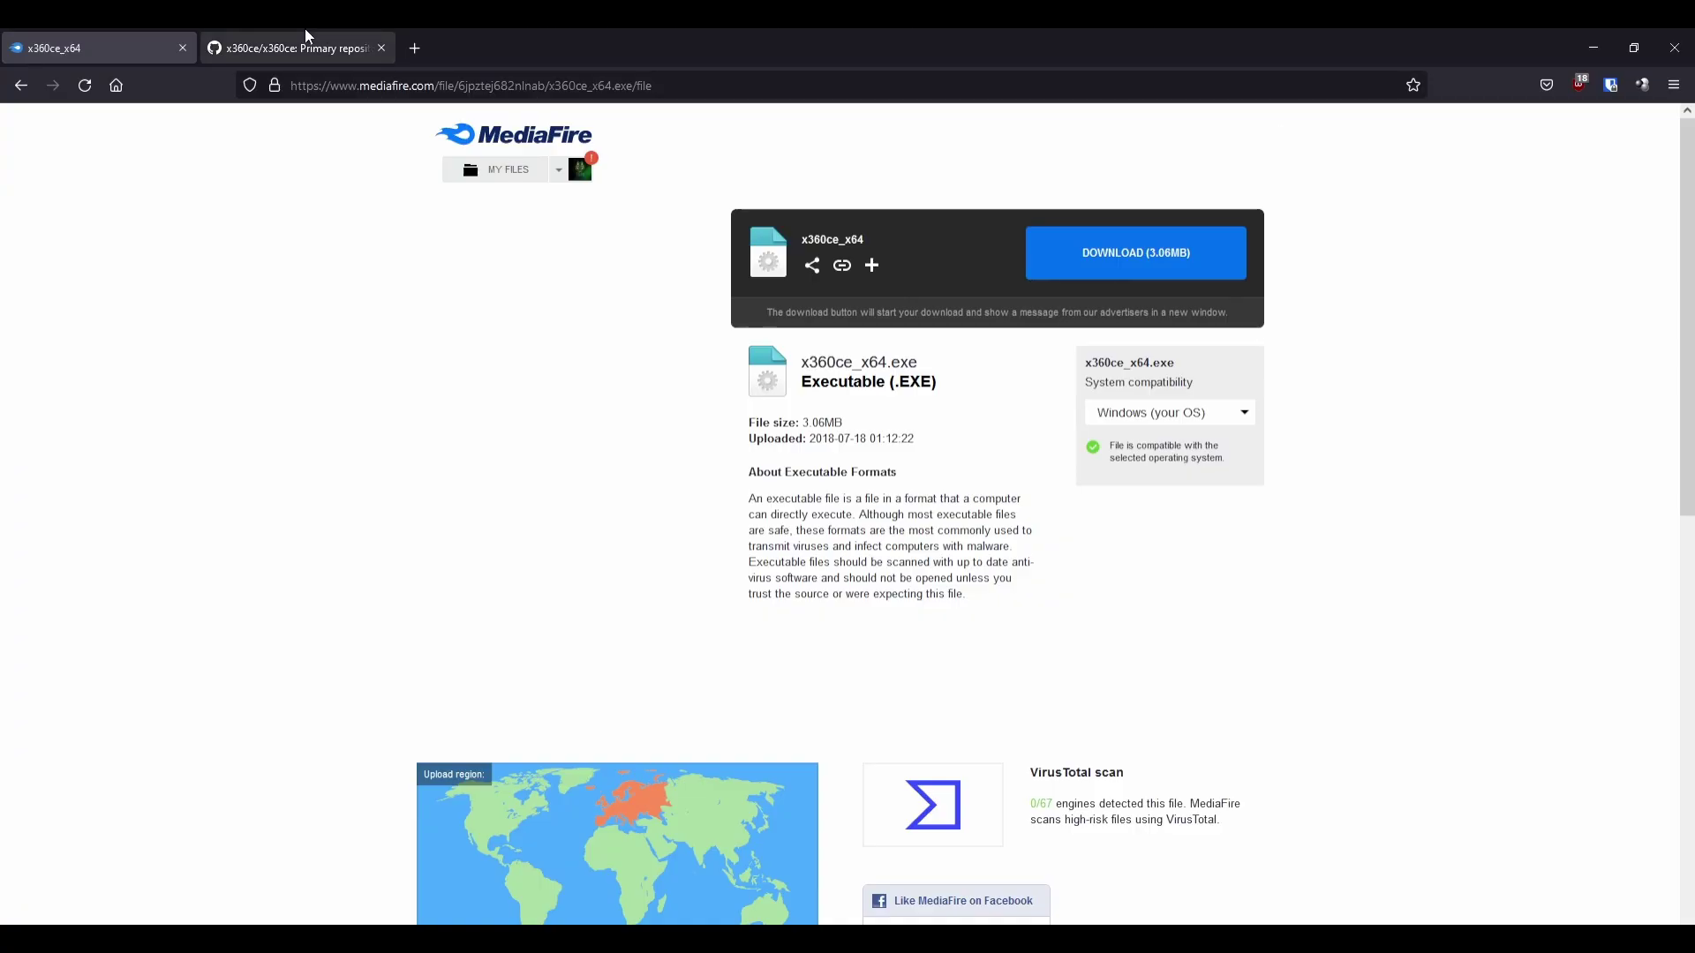
Look over the x360ce download links in the GitHub repository README.
click(304, 44)
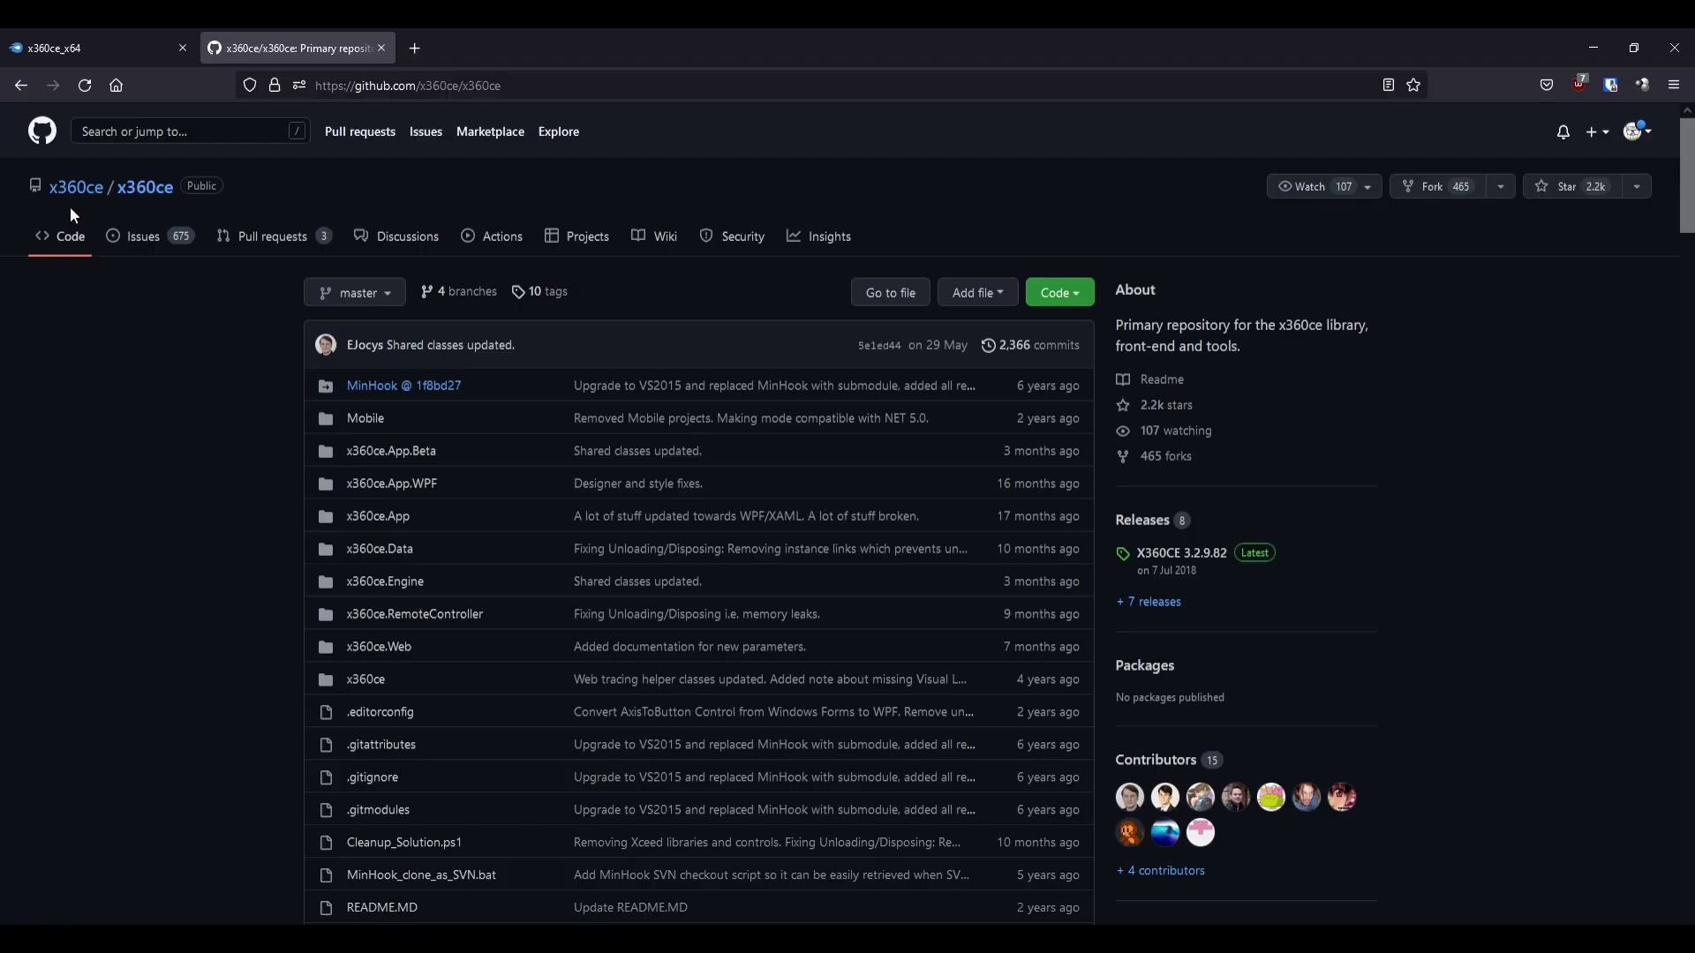
scroll(91, 533, down, 10)
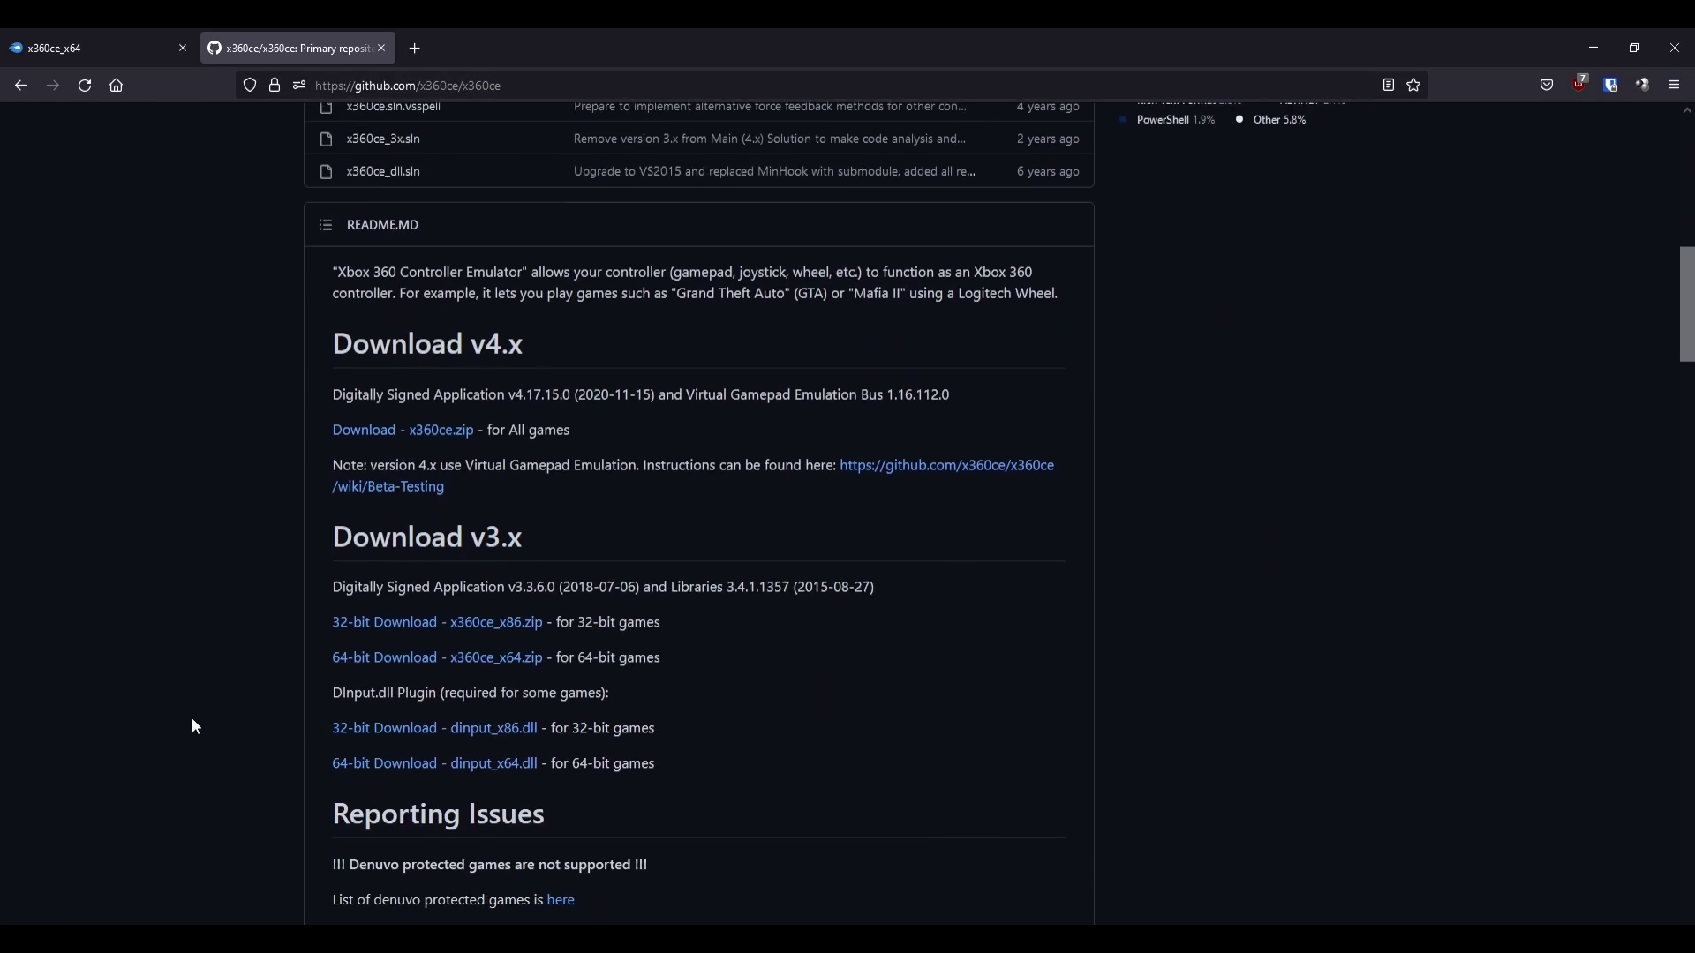
scroll(189, 716, down, 13)
scroll(212, 781, up, 17)
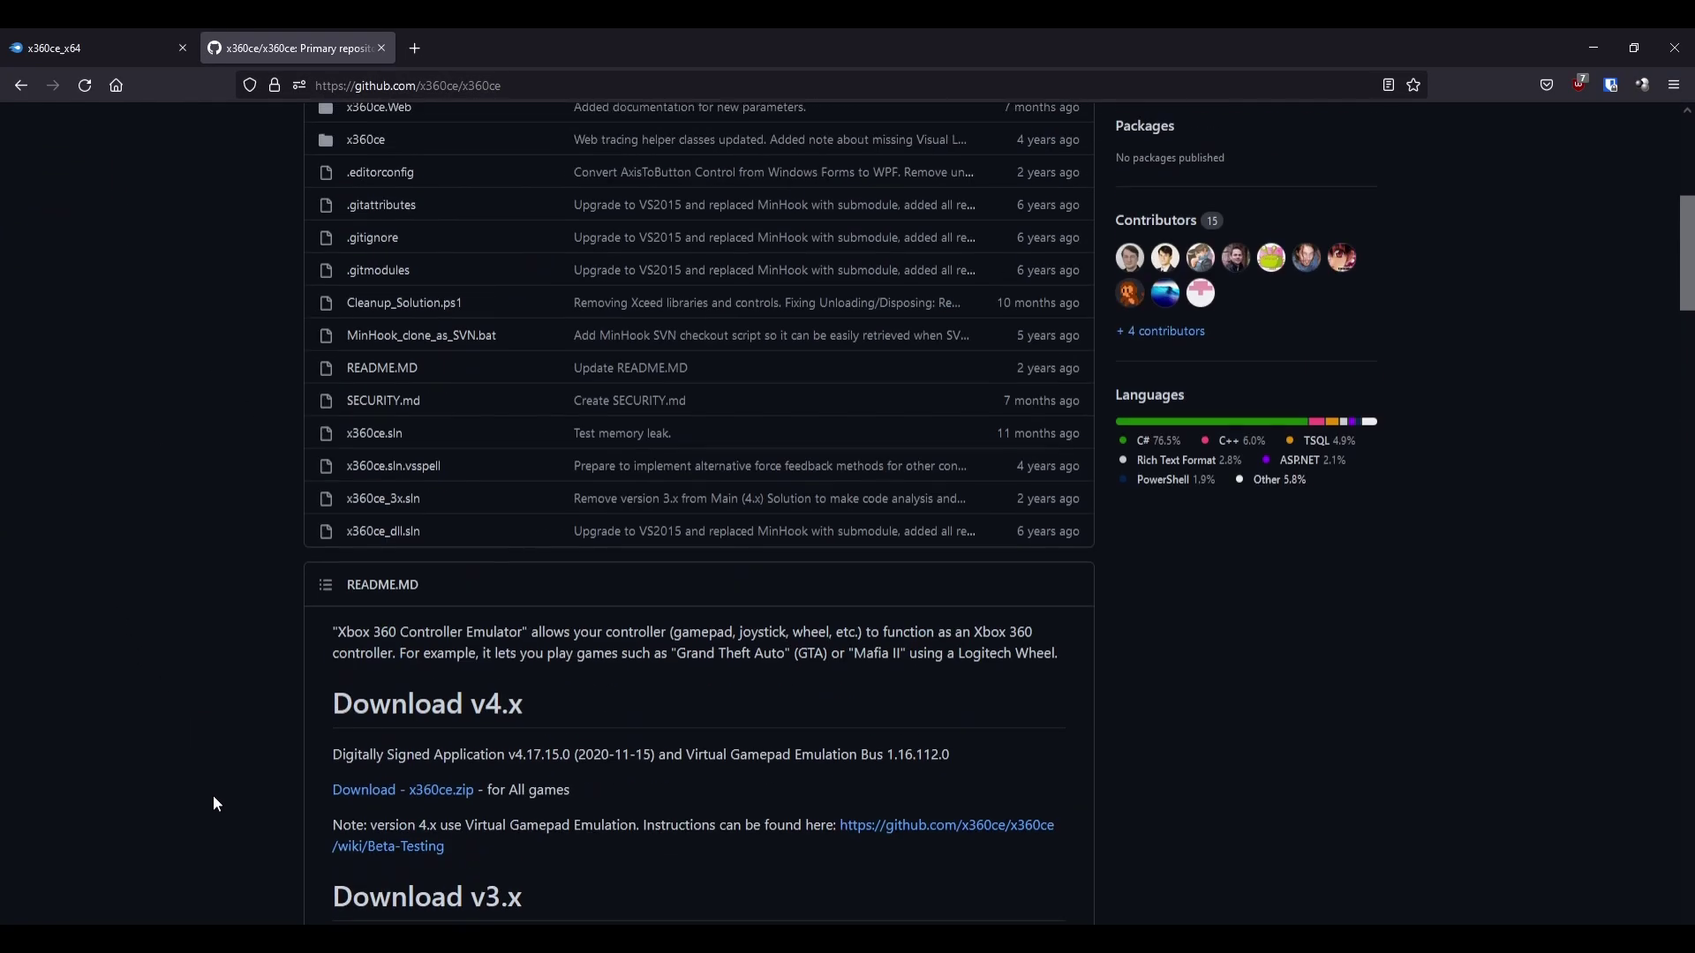
scroll(214, 803, up, 6)
scroll(1617, 823, down, 4)
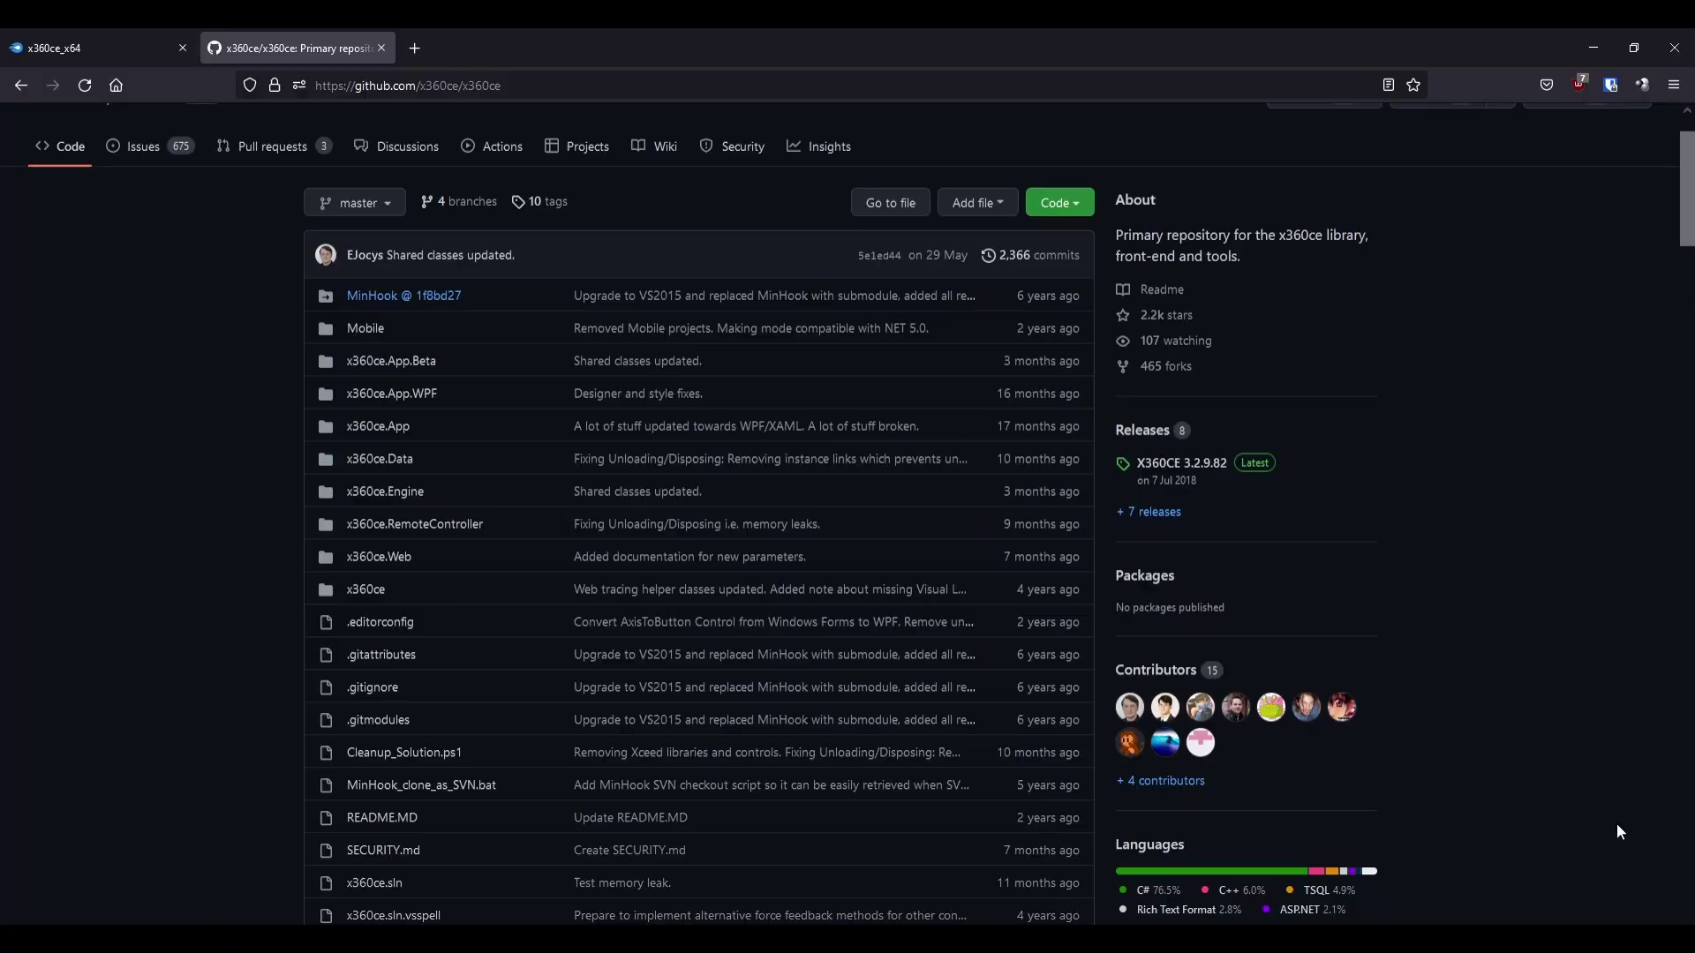
scroll(1613, 824, up, 4)
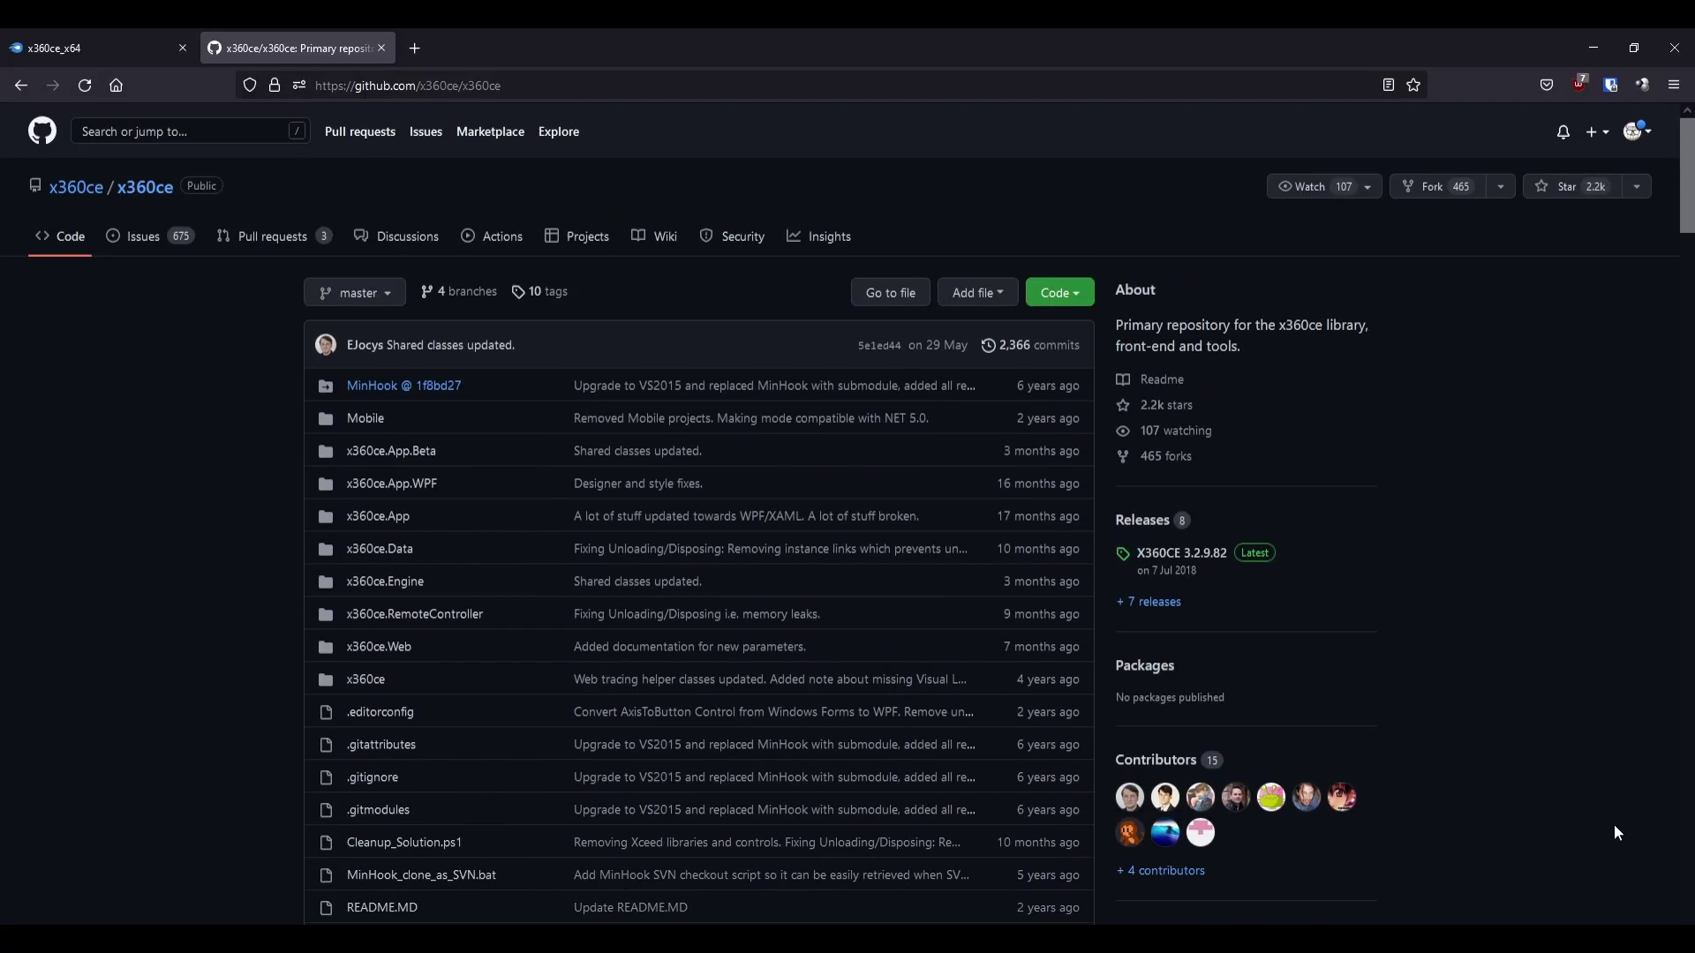
scroll(1289, 843, down, 3)
scroll(1288, 843, up, 3)
click(89, 48)
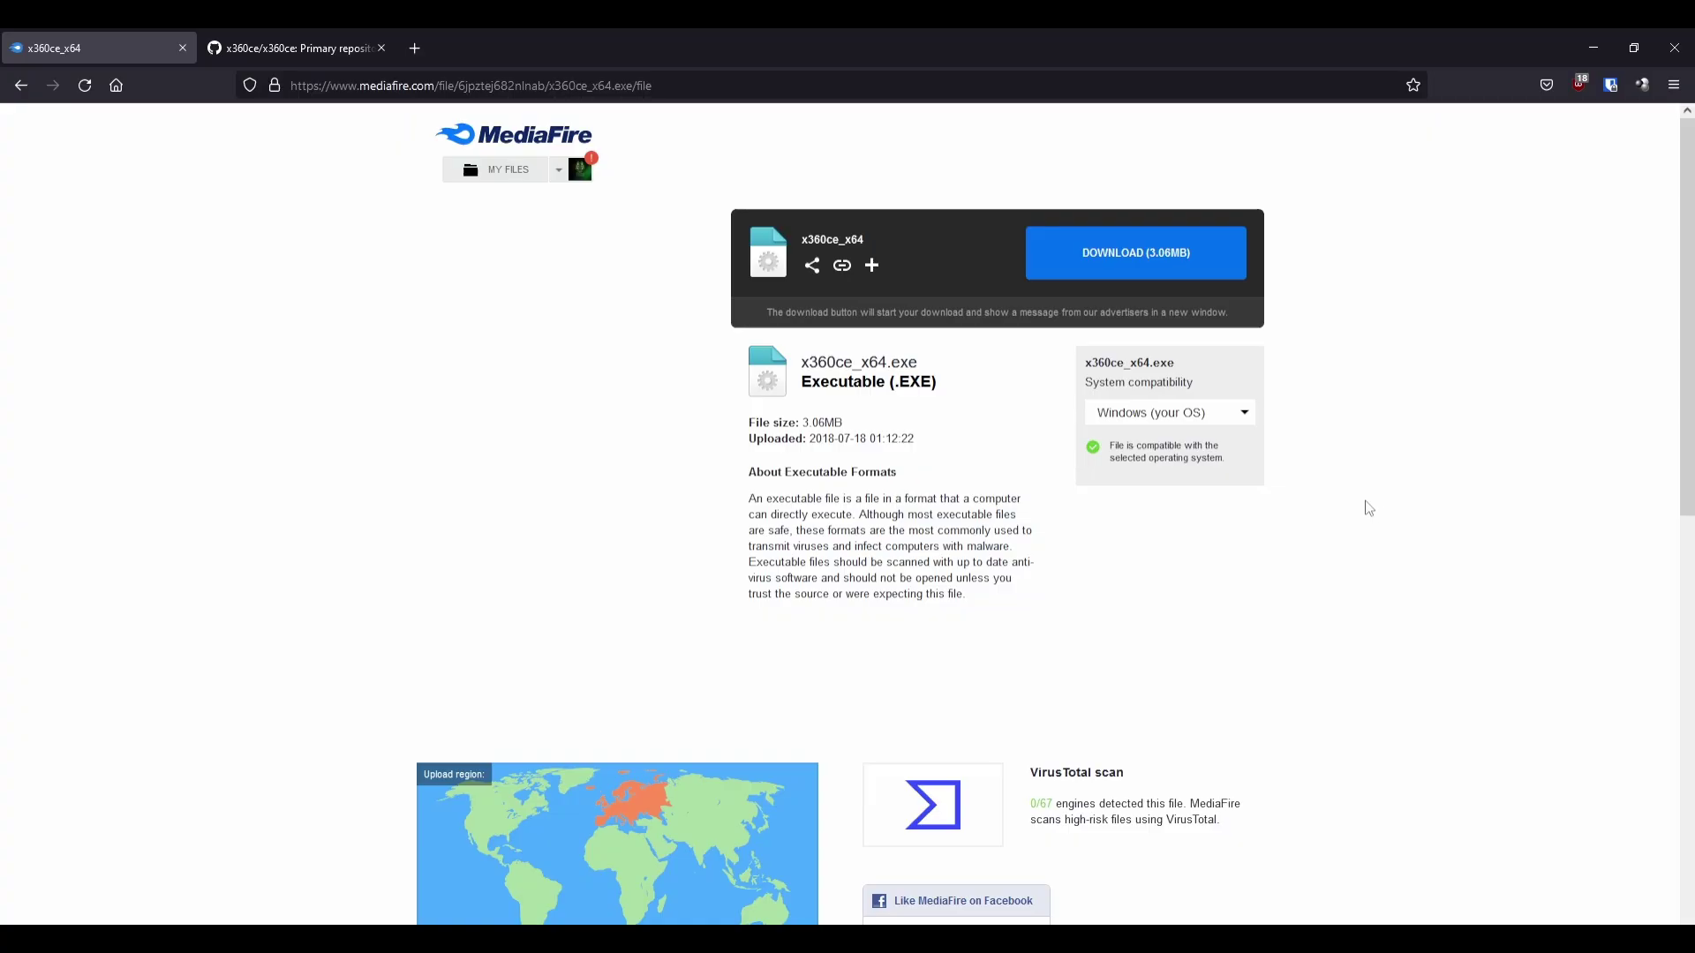
Launch x360ce_x64.exe from the x360ce_x64 folder inside xenia_controller.
click(618, 939)
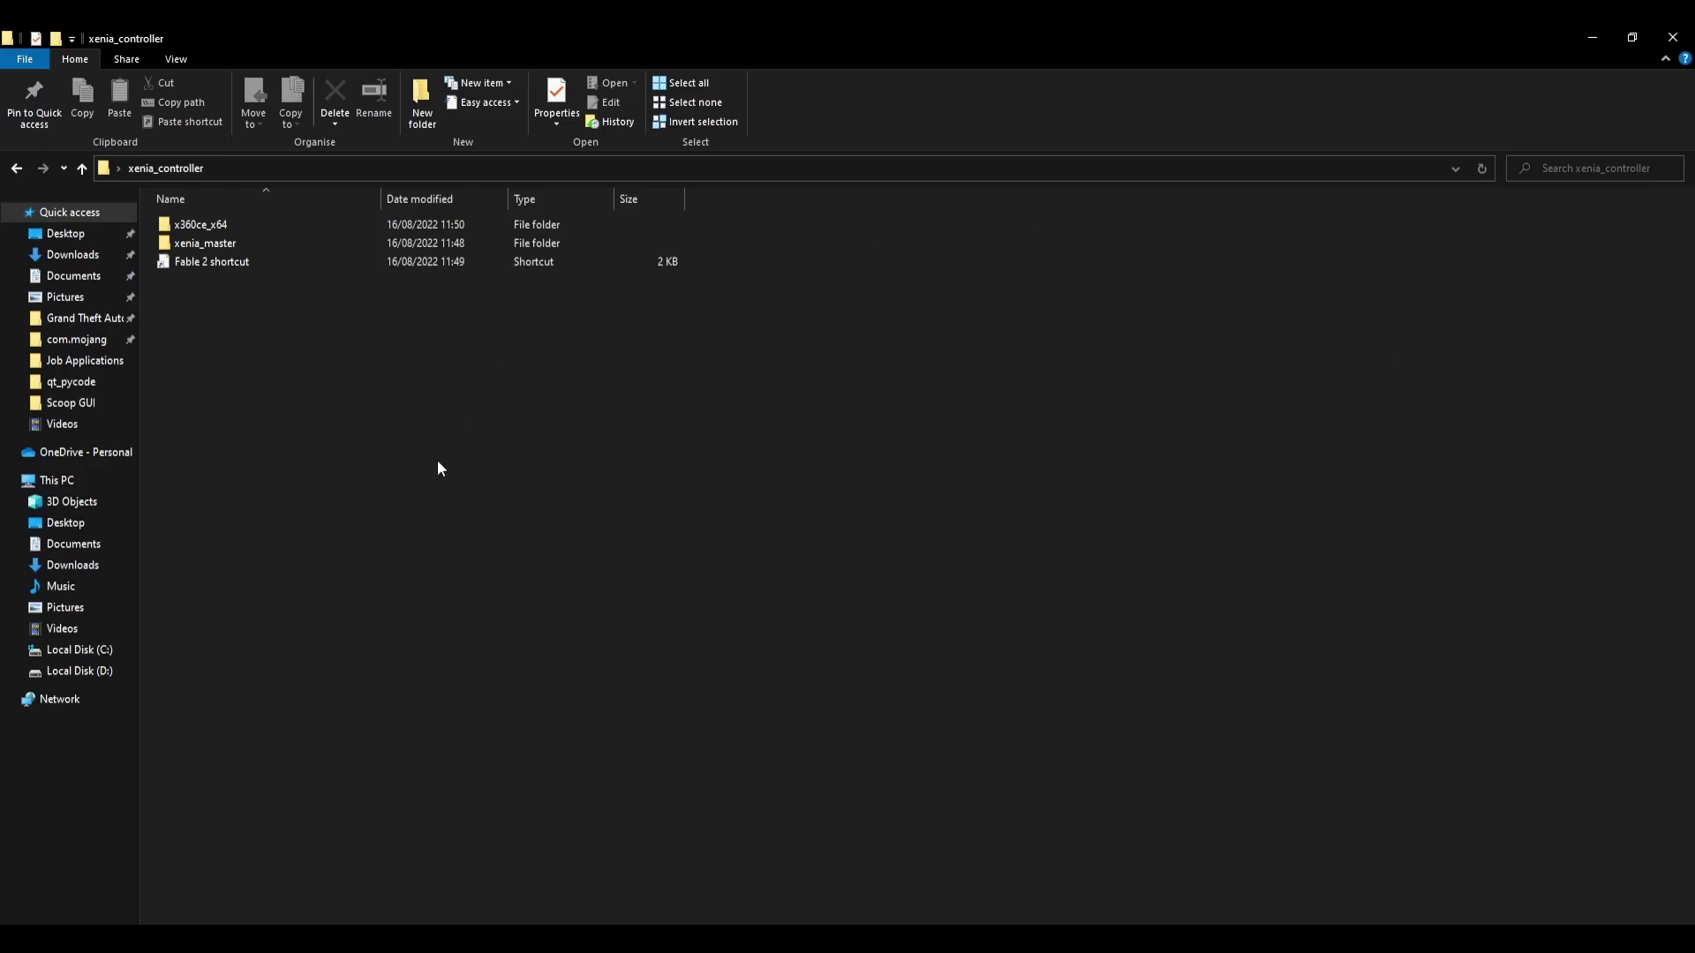
double_click(220, 225)
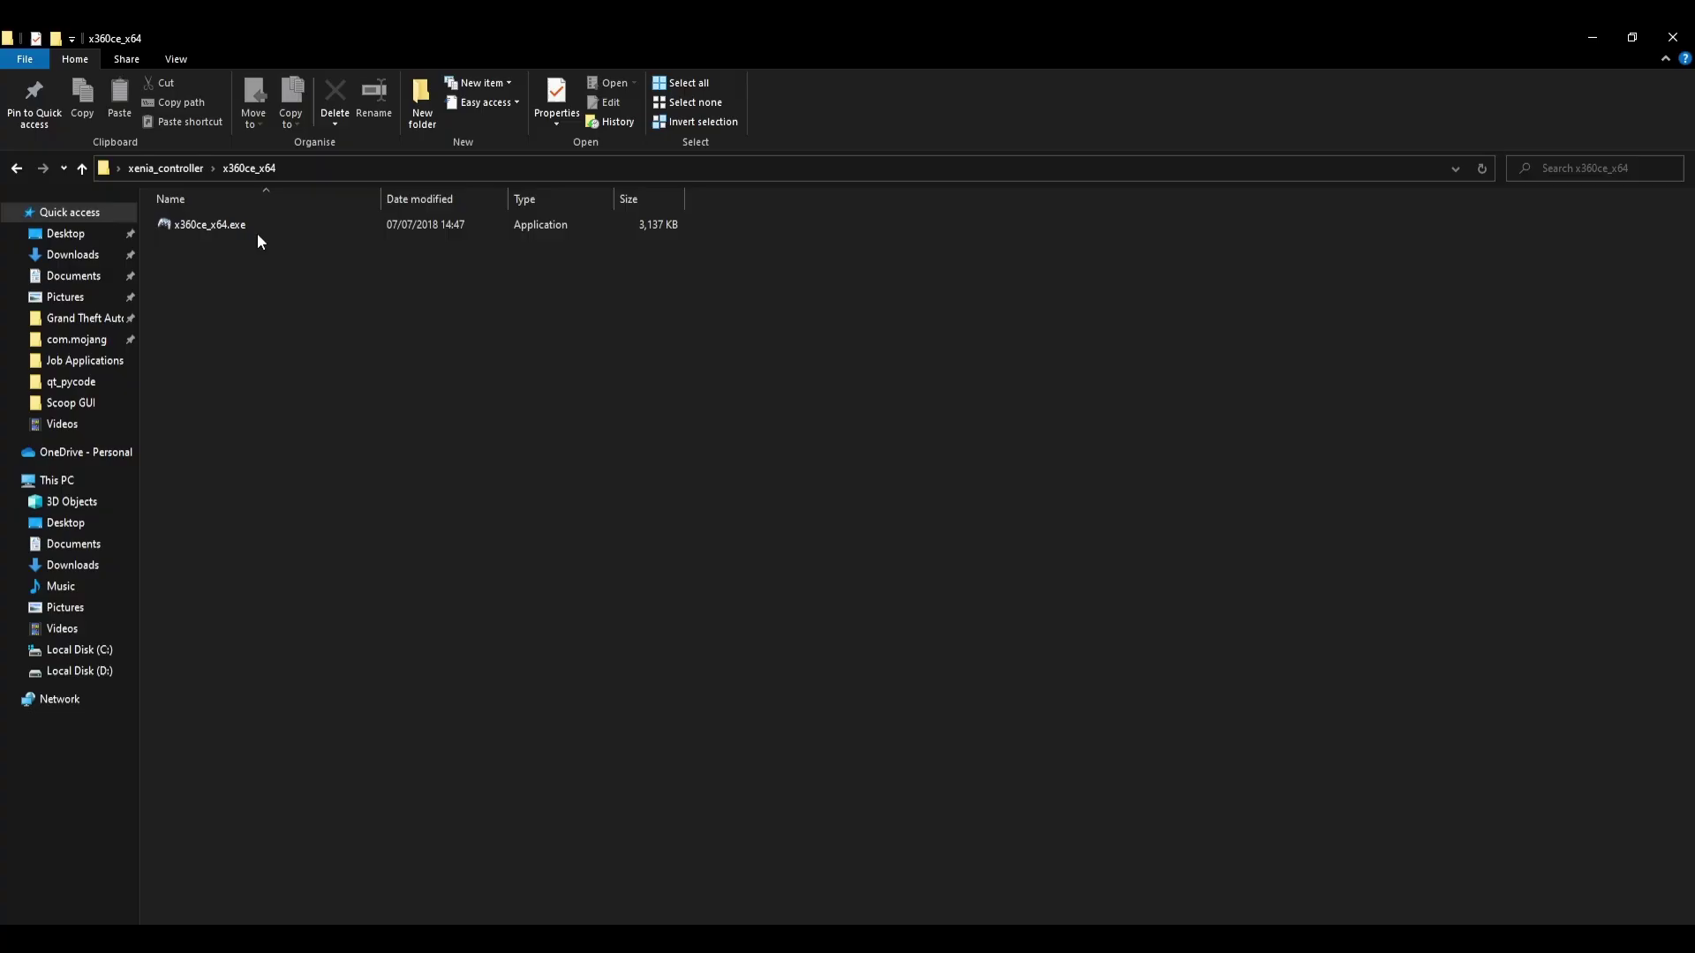
double_click(246, 227)
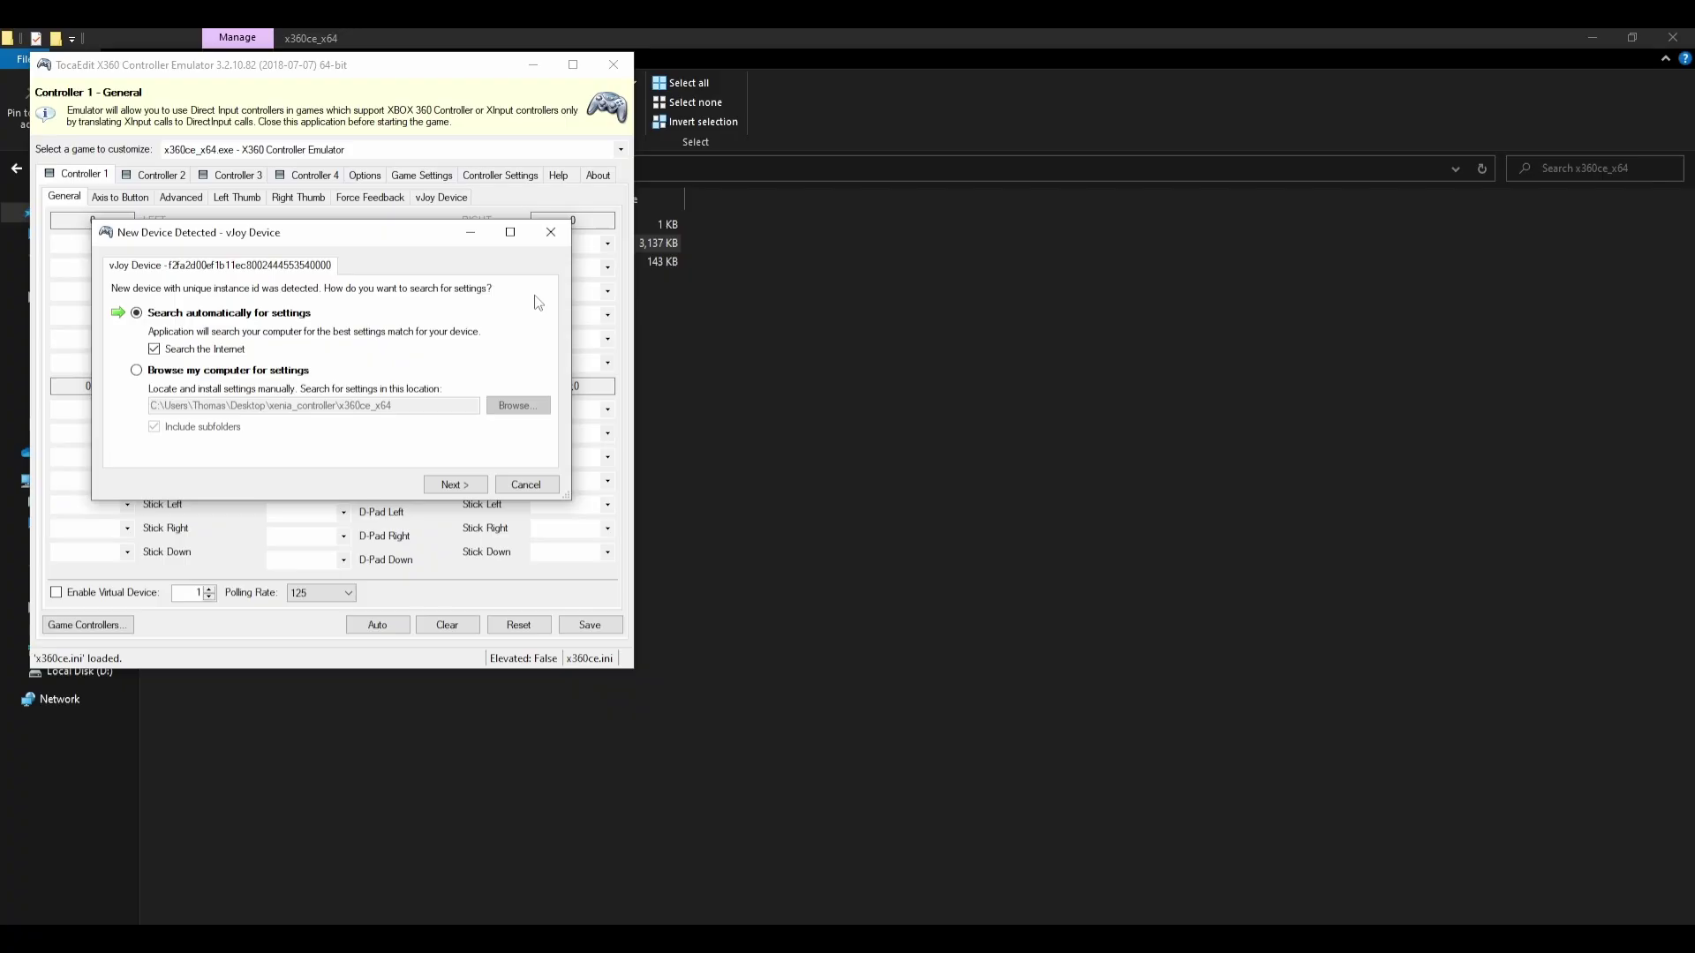
Cancel the vJoy and Xbox 360 New Device Detected prompts and move the error box aside.
click(522, 486)
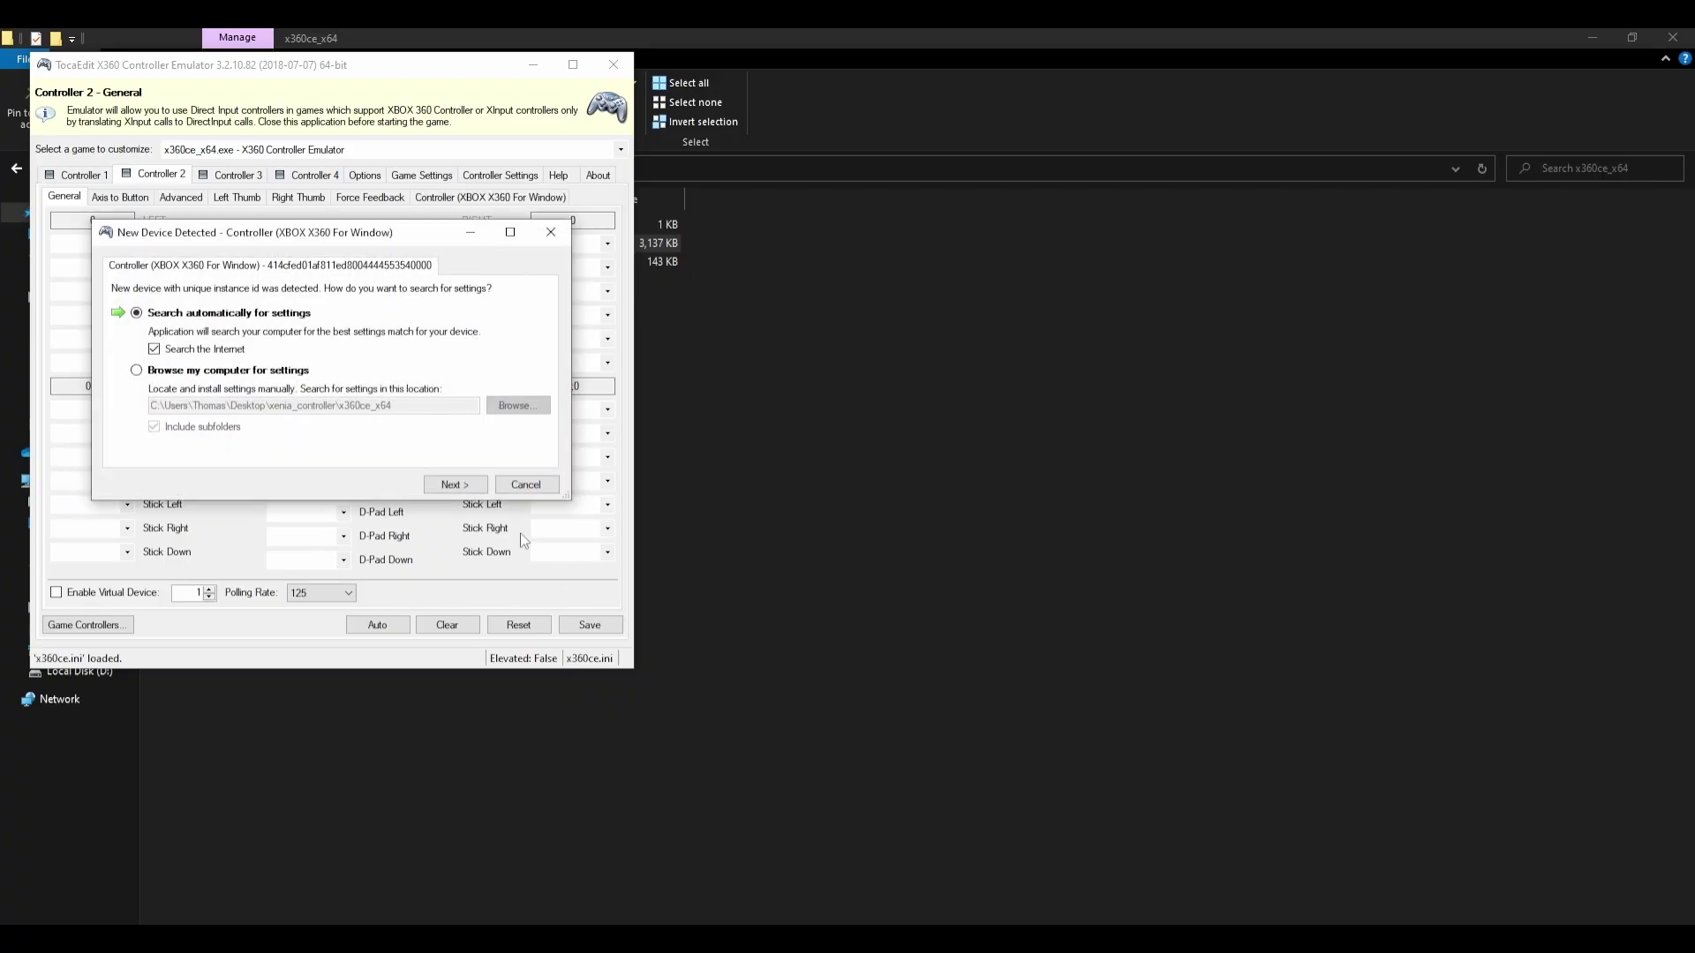
click(522, 486)
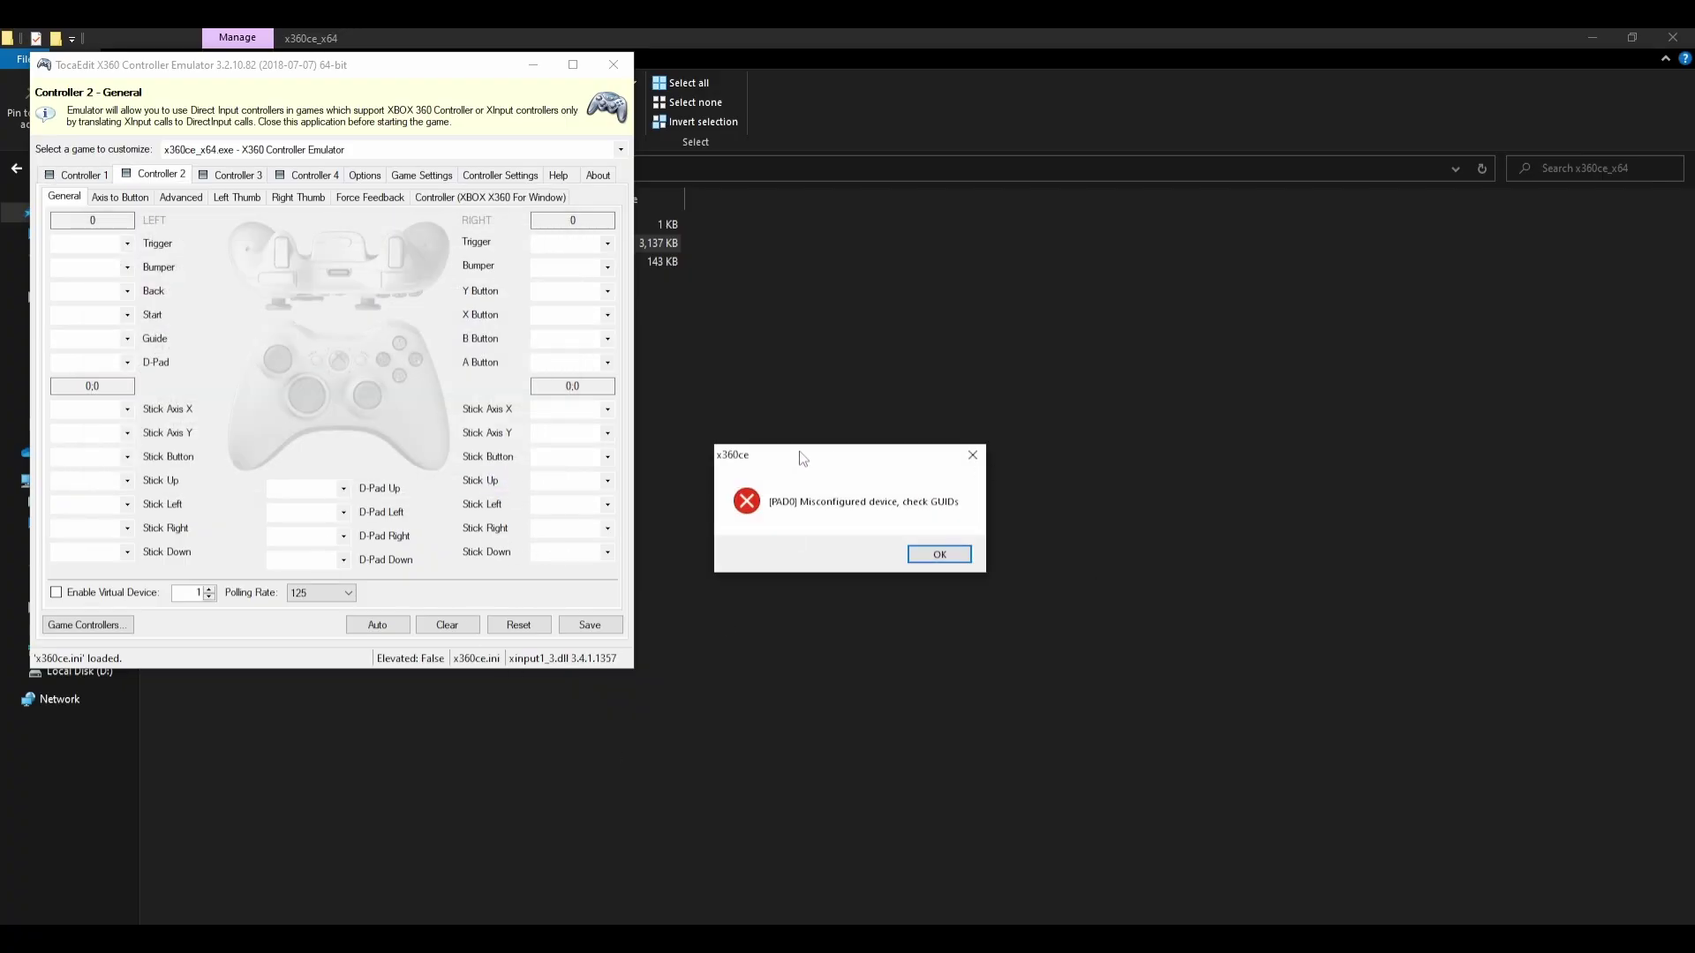
drag(747, 461, 681, 453)
Acknowledge the misconfigured-device errors and auto-map Controller 2's buttons and axes.
click(896, 551)
click(939, 554)
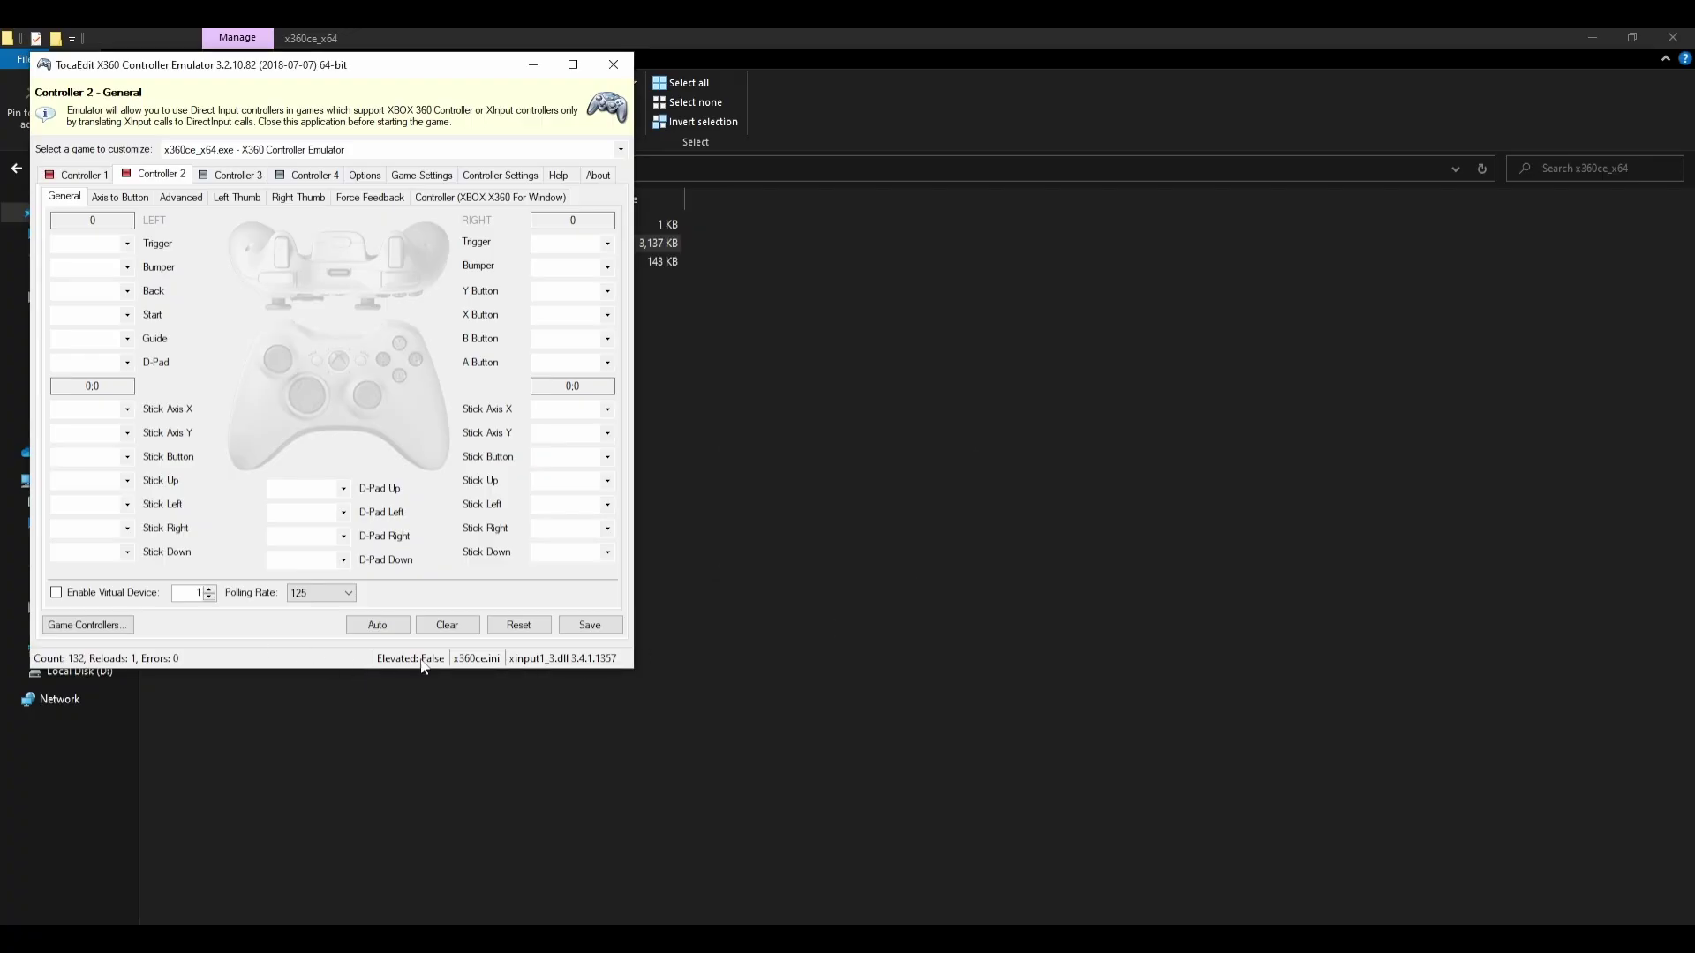
click(385, 625)
click(380, 399)
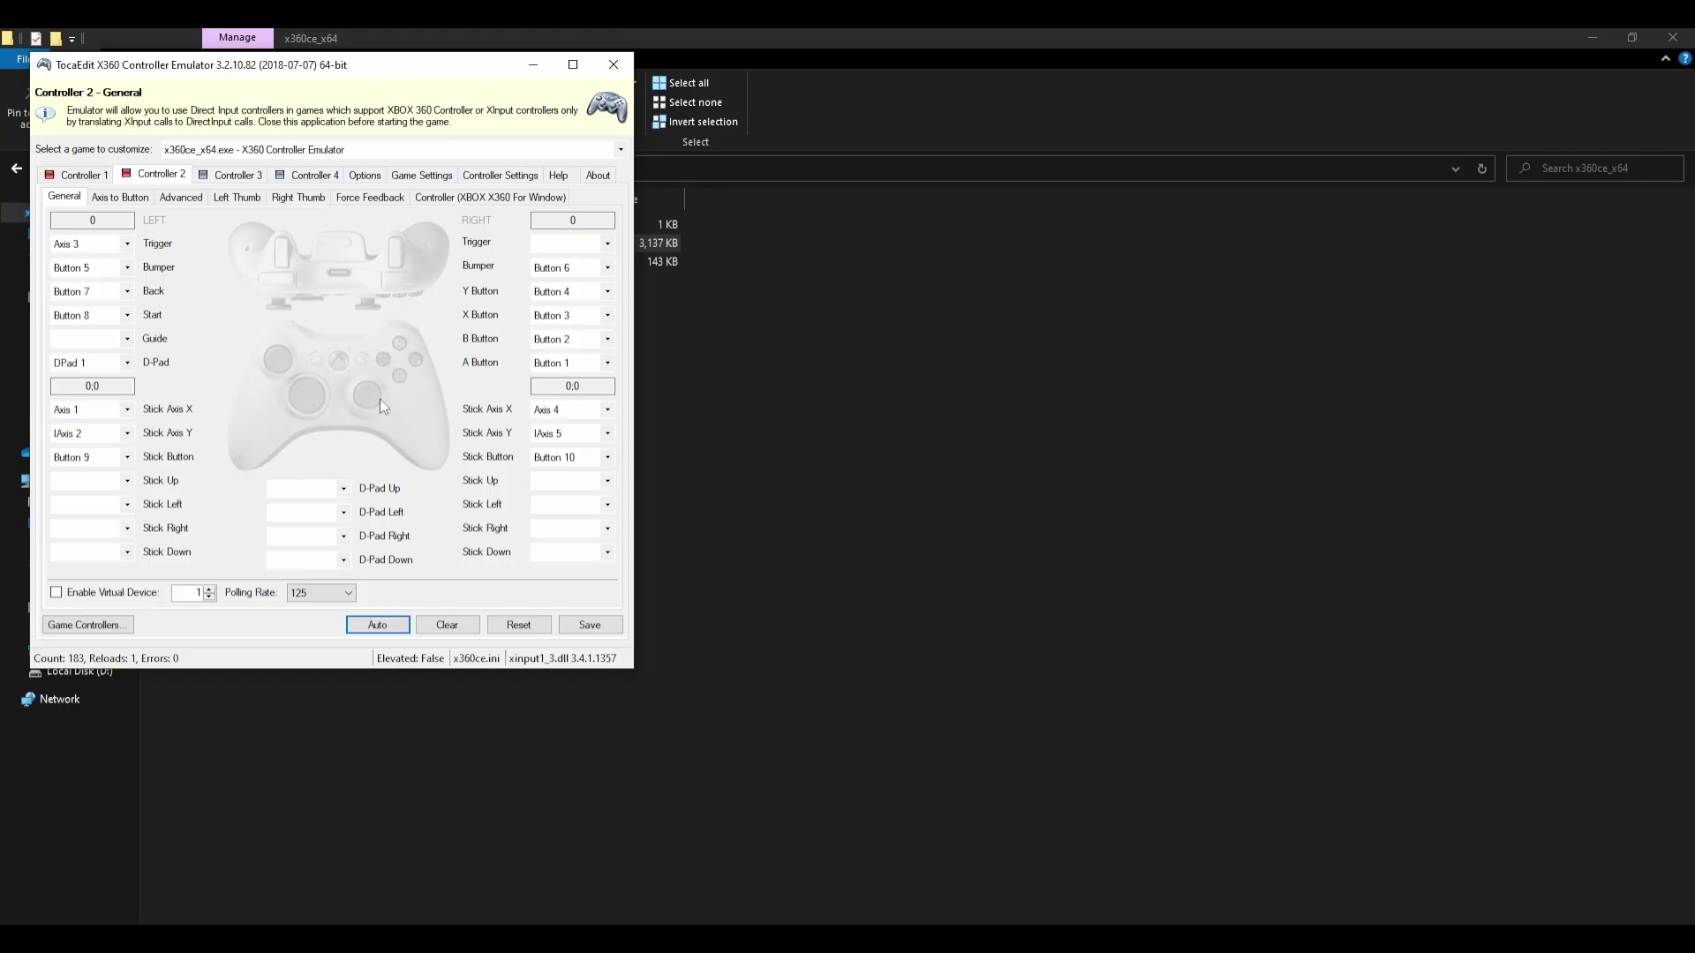
Auto-map Controller 1's buttons and axes and confirm.
click(80, 175)
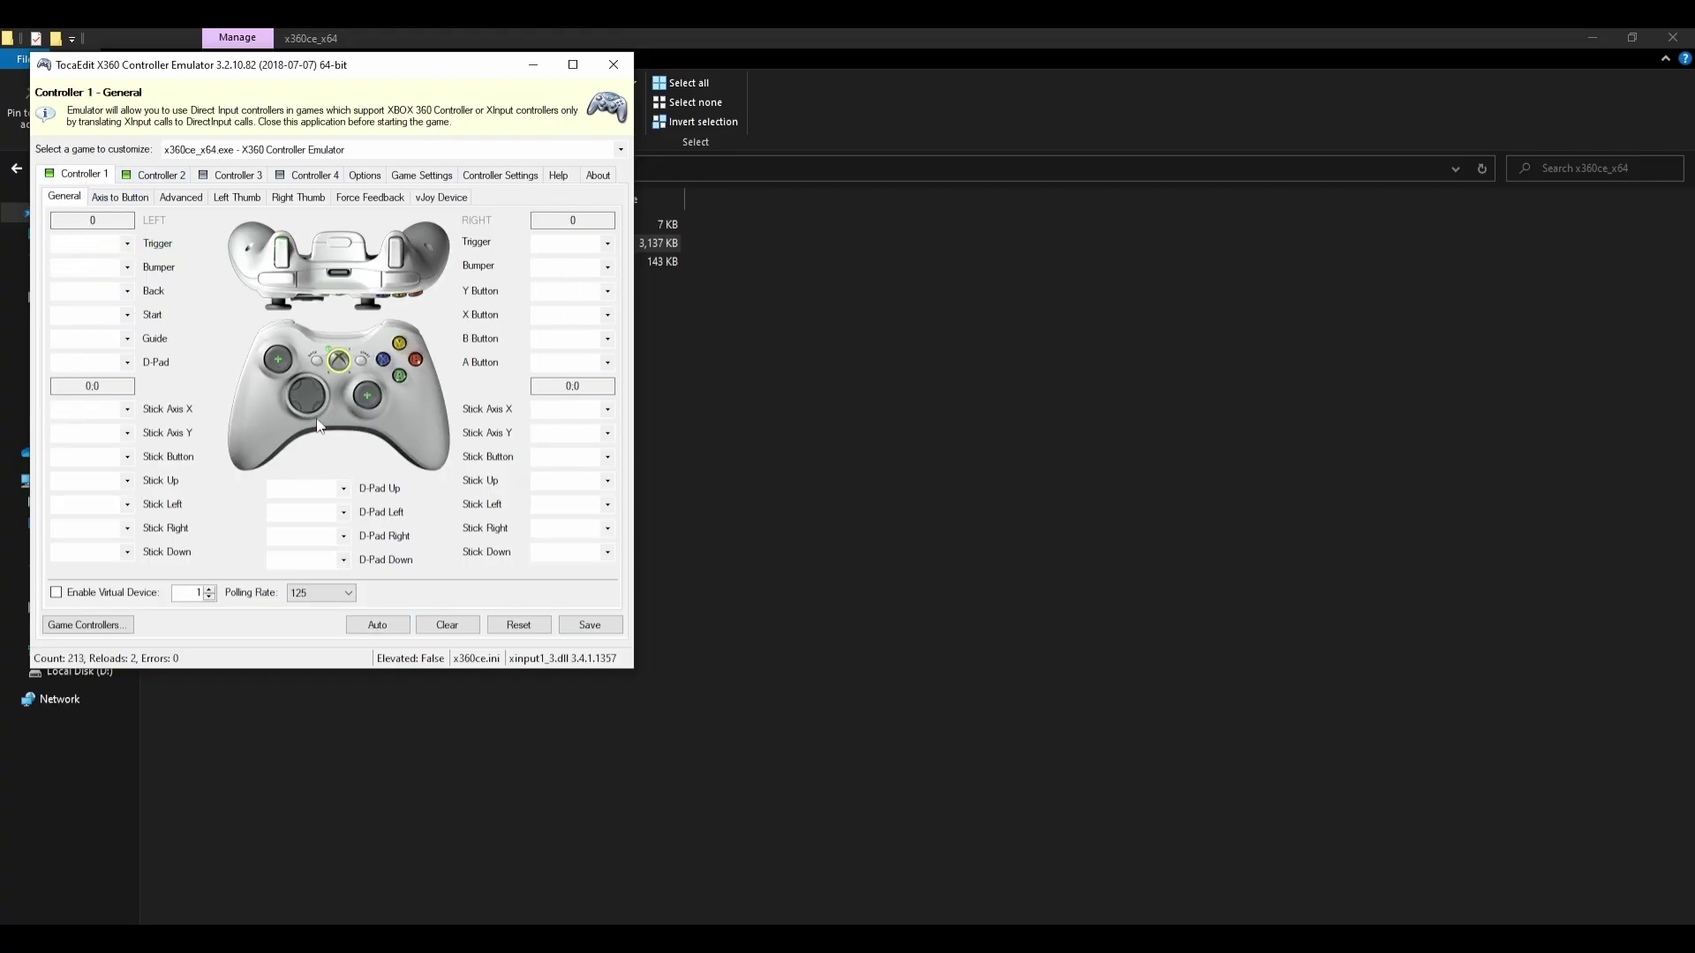
click(376, 625)
click(377, 395)
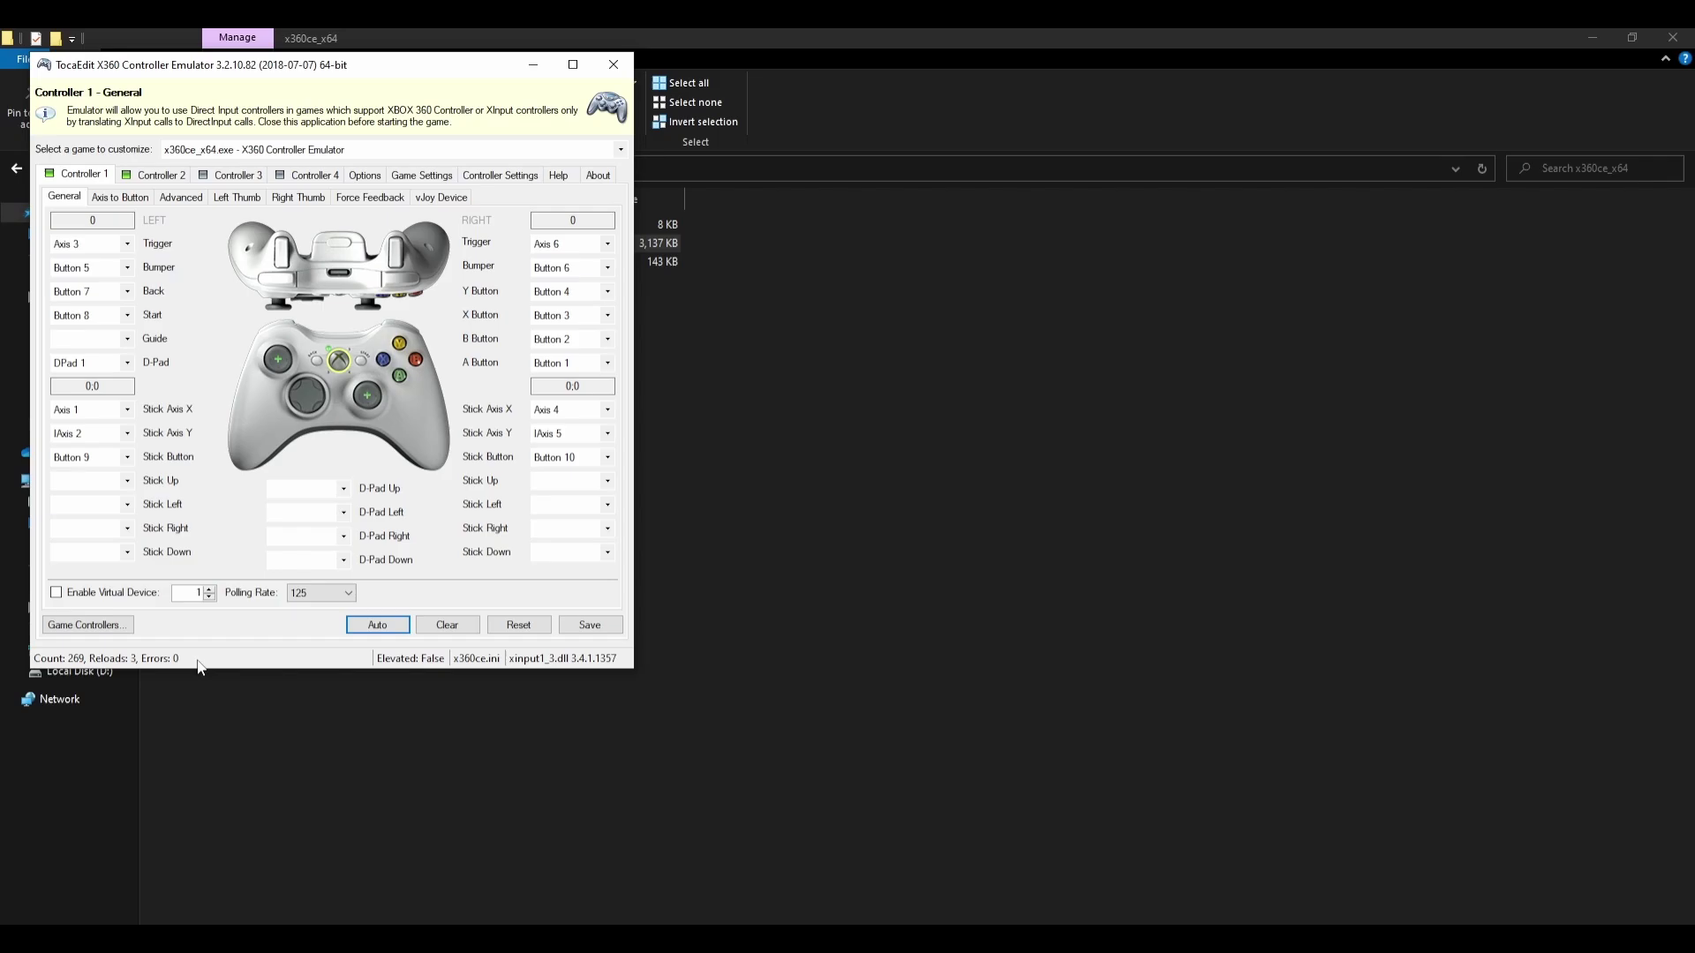
Check the XBOX 360 For Window controller's properties in Game Controllers, then save the mapping.
click(113, 626)
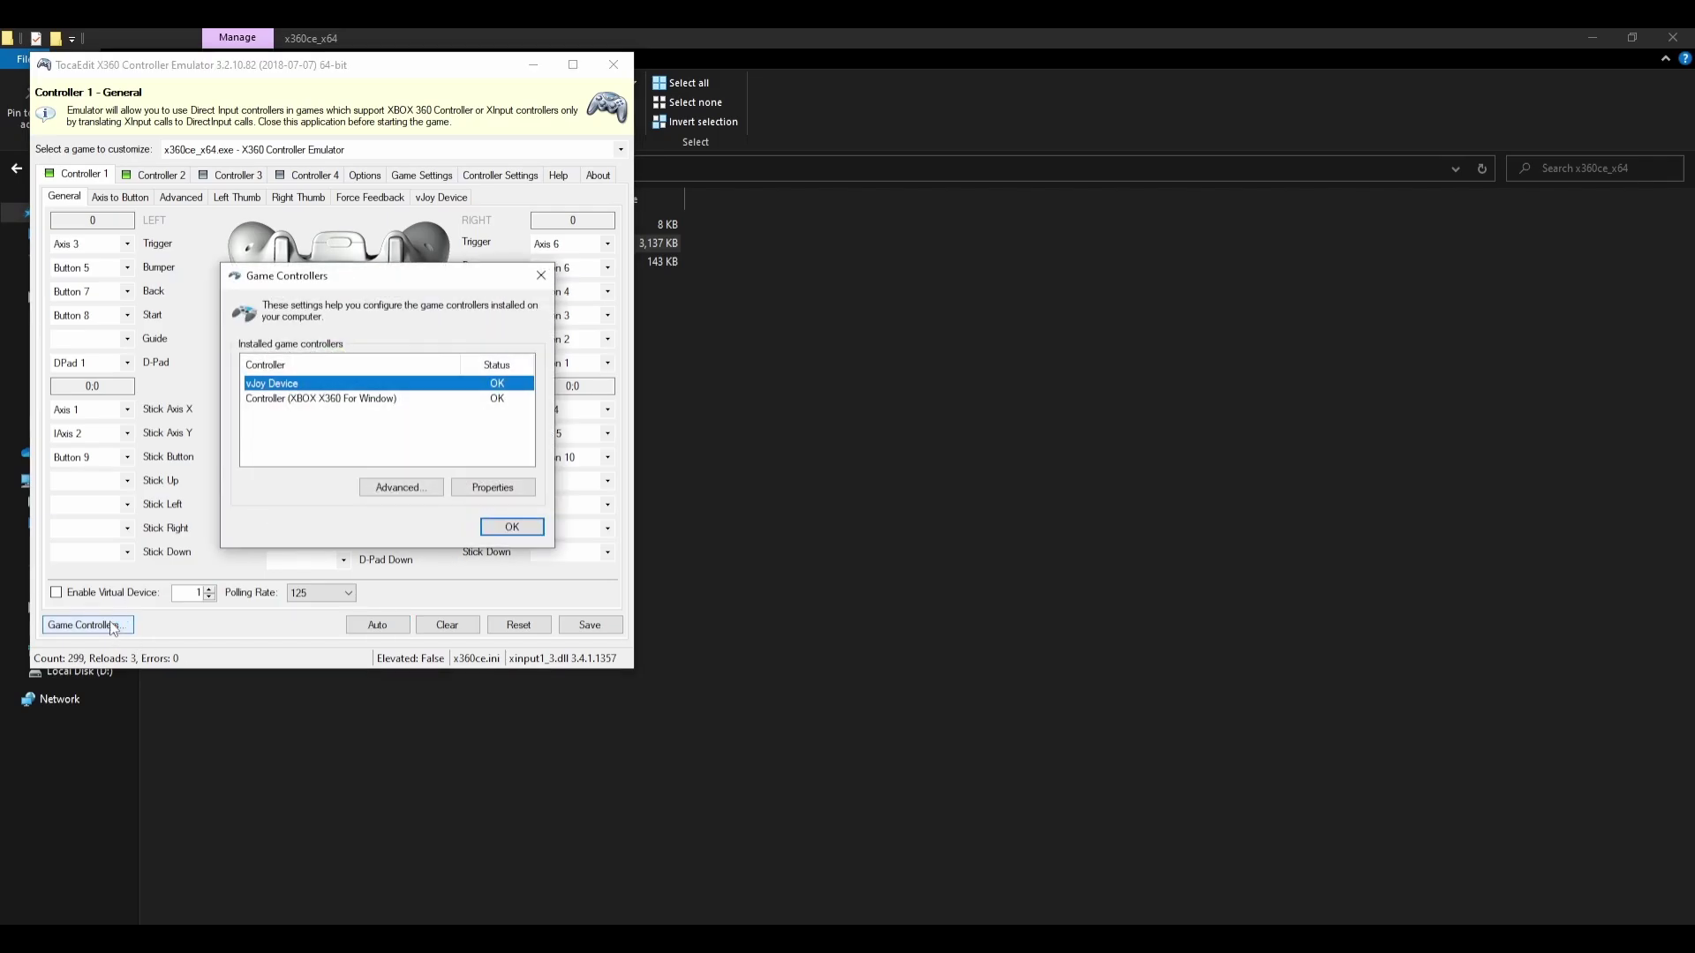
click(319, 399)
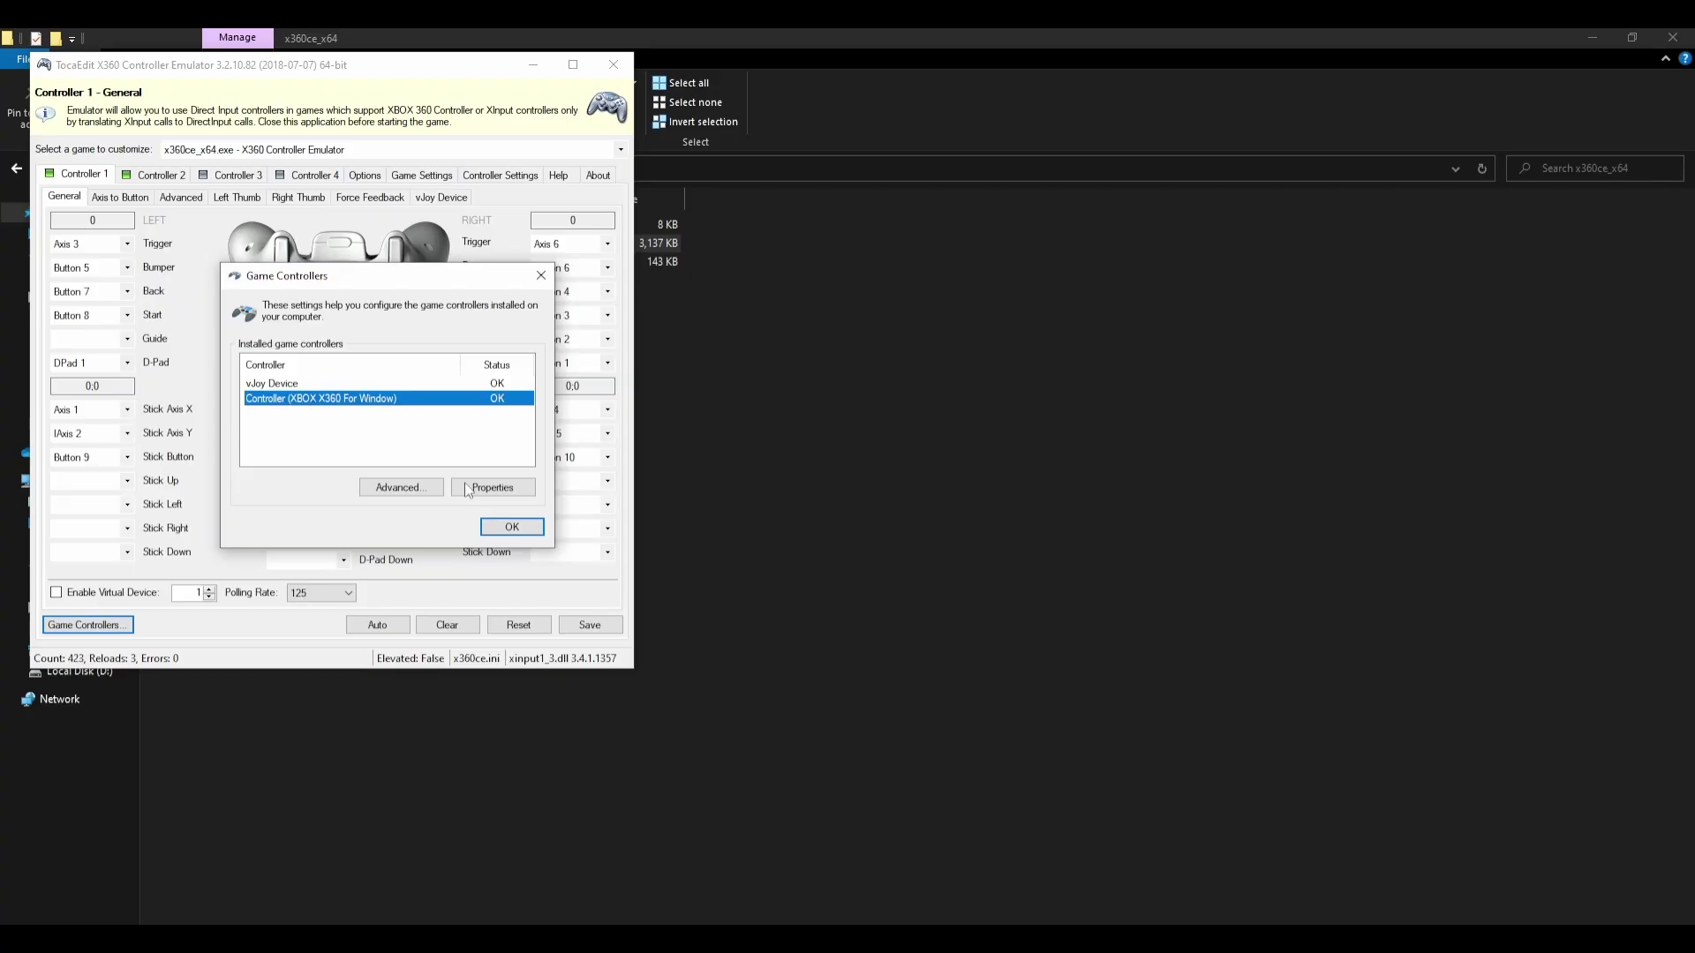
click(422, 492)
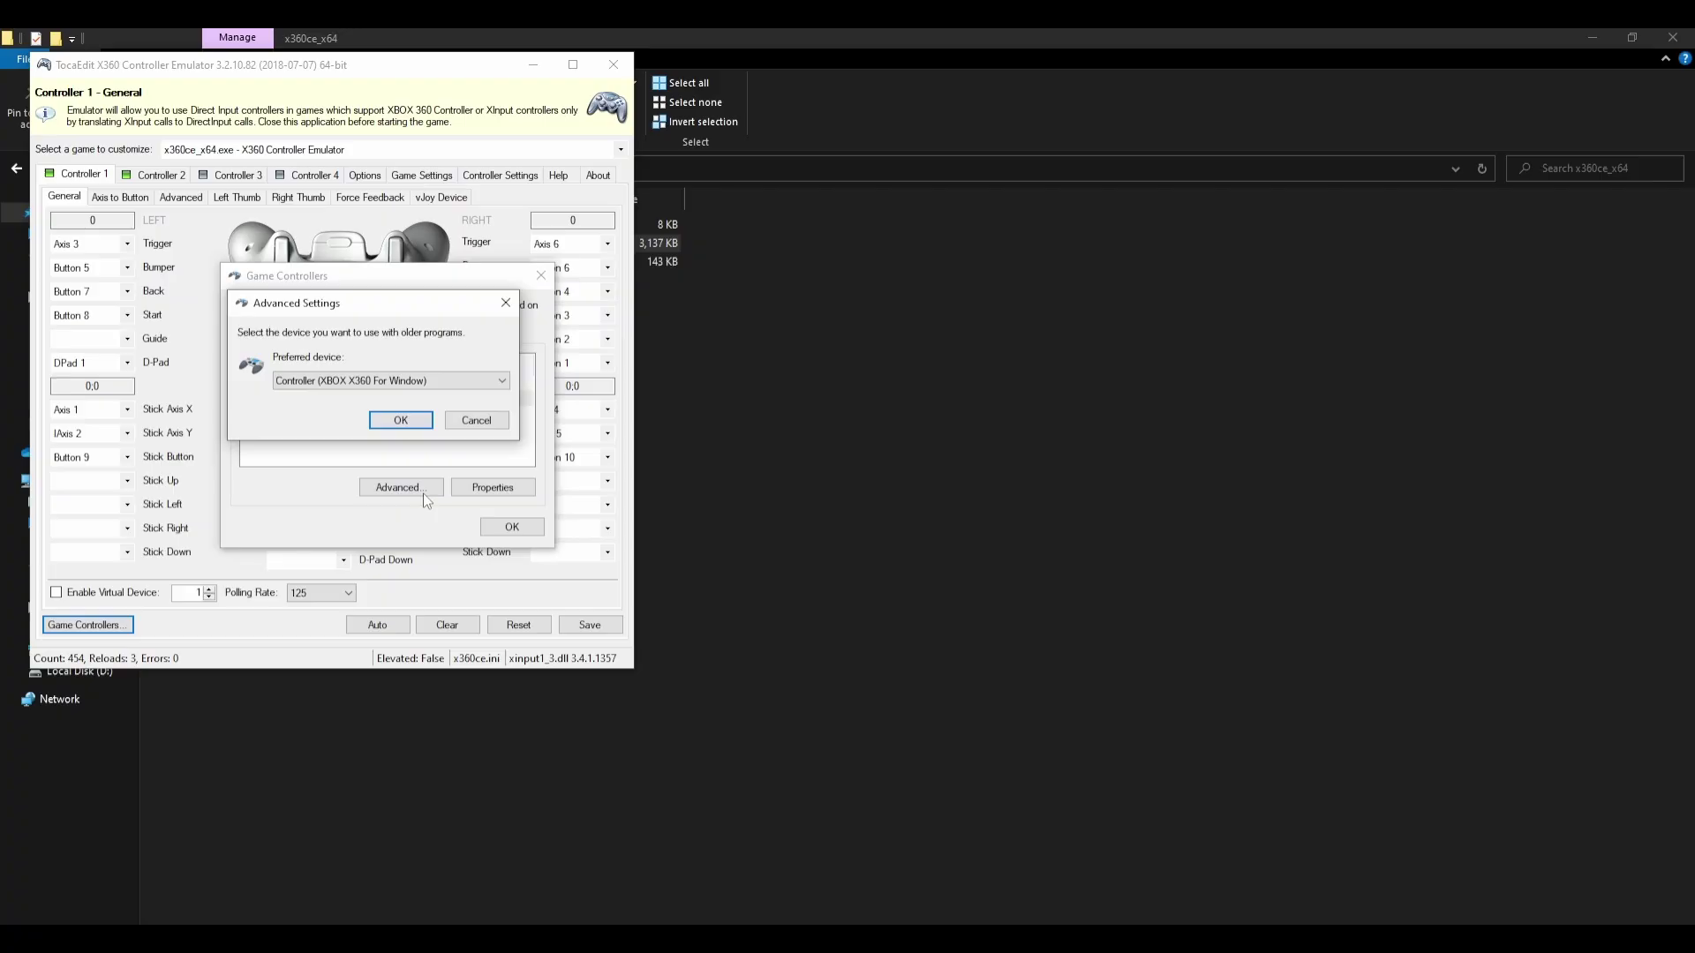
click(472, 422)
click(494, 492)
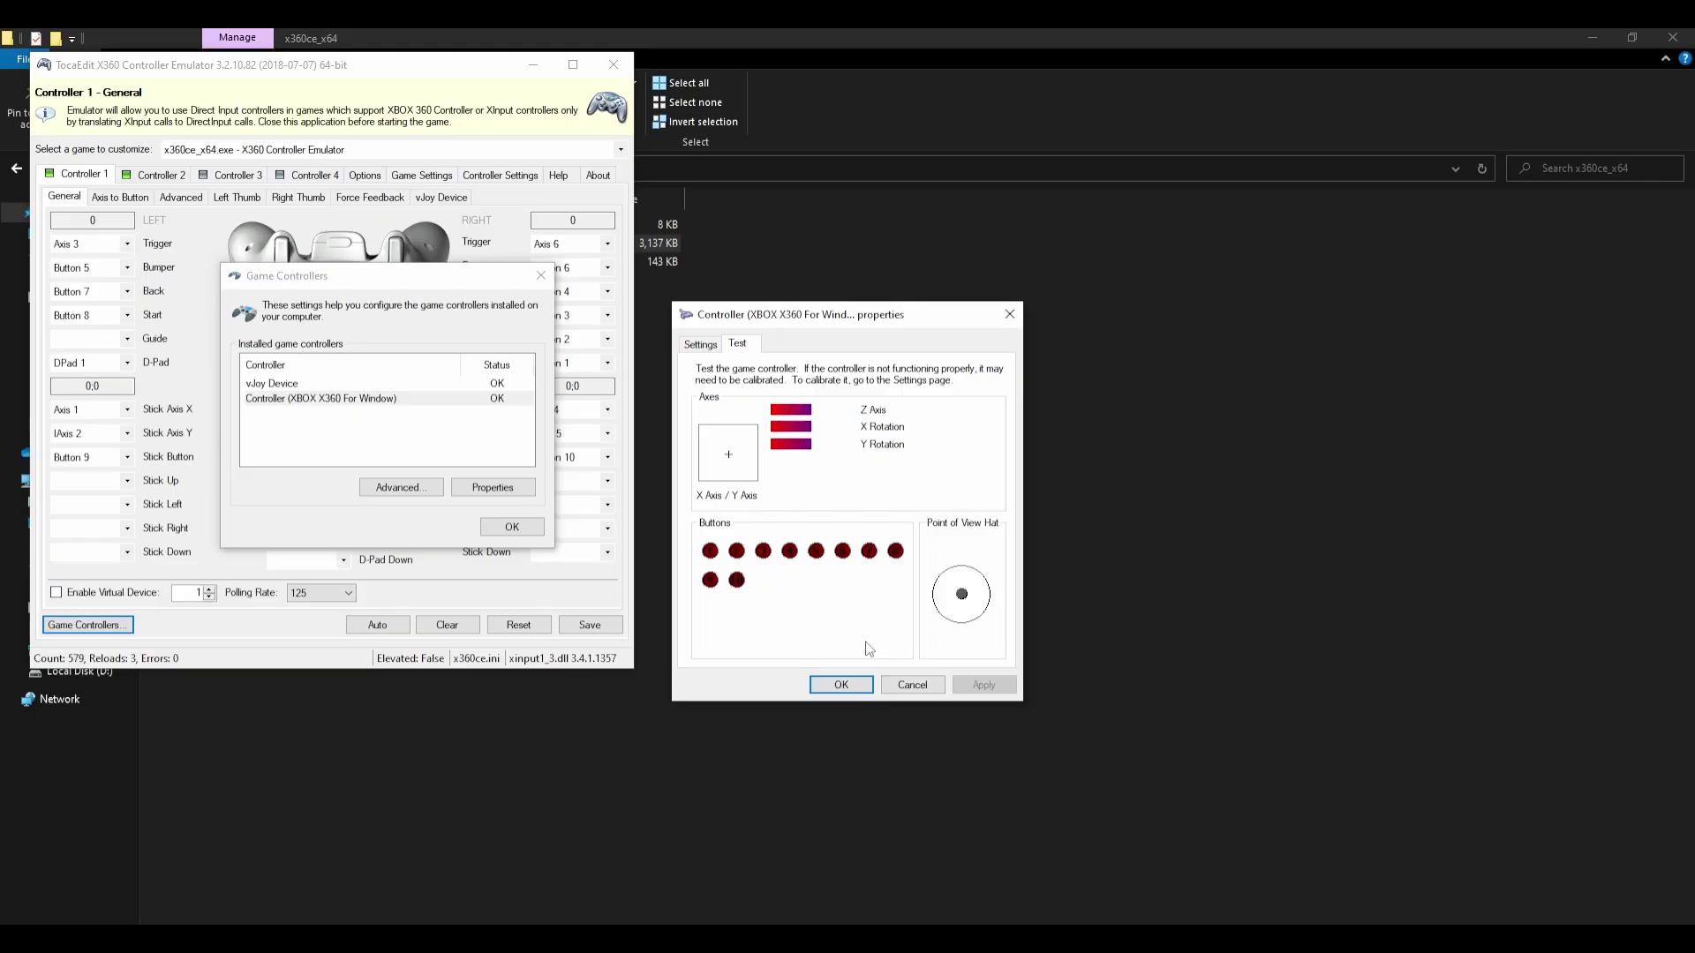
click(843, 684)
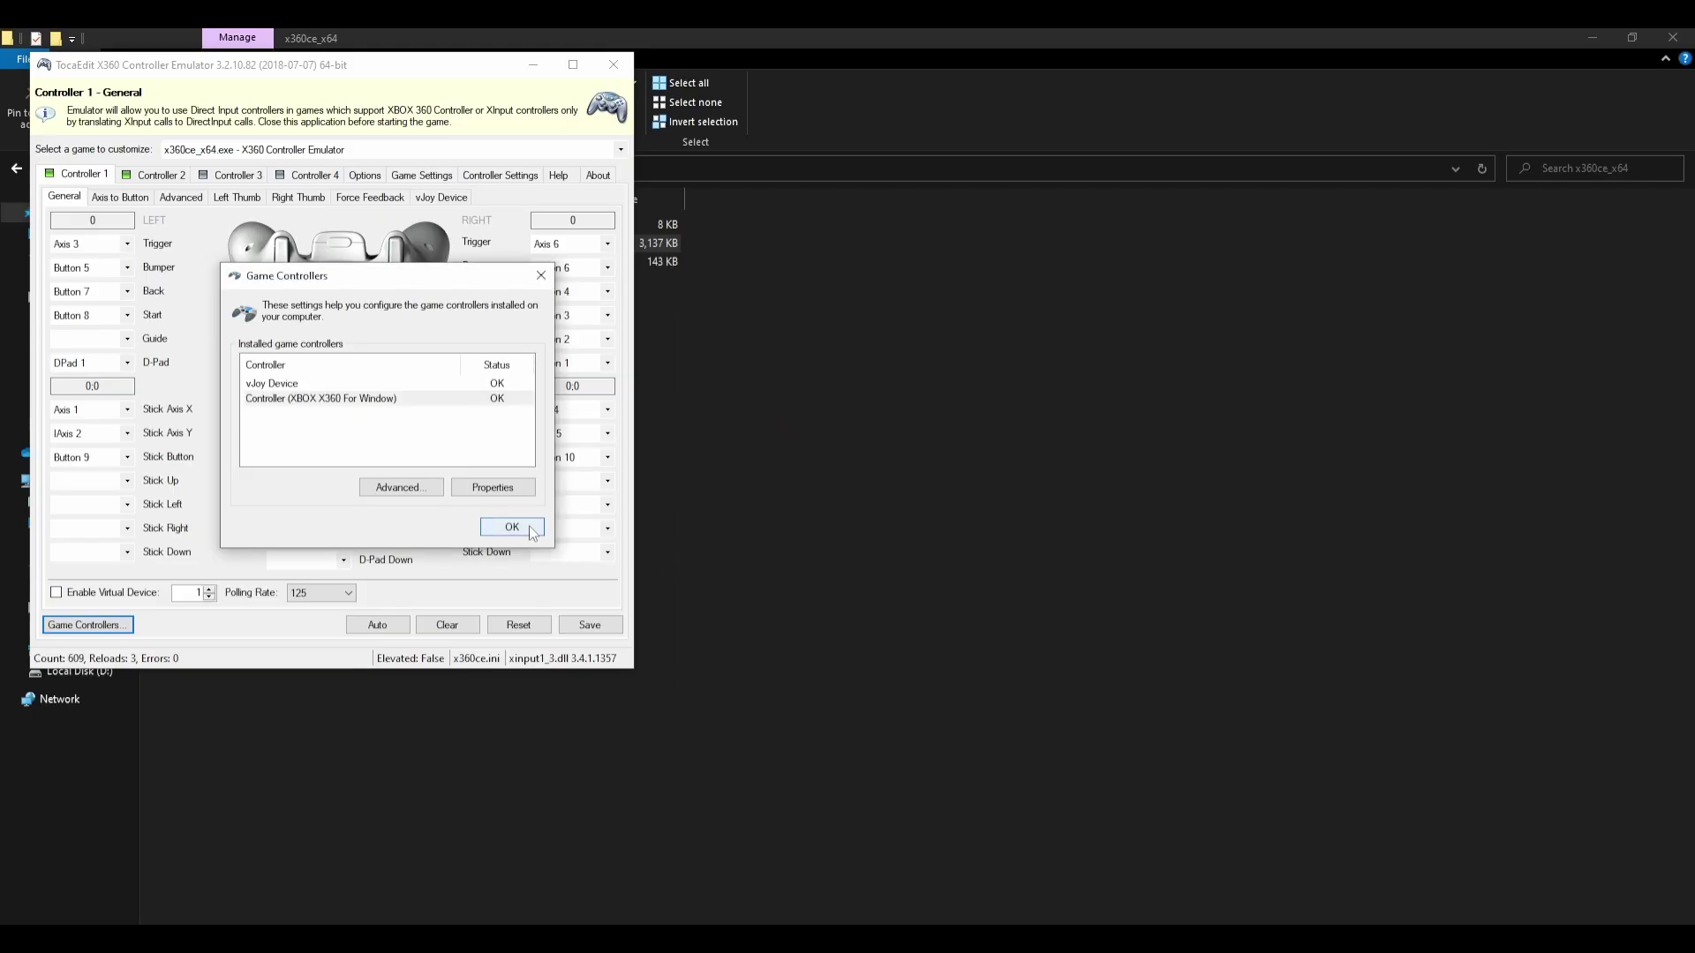
click(514, 528)
click(603, 626)
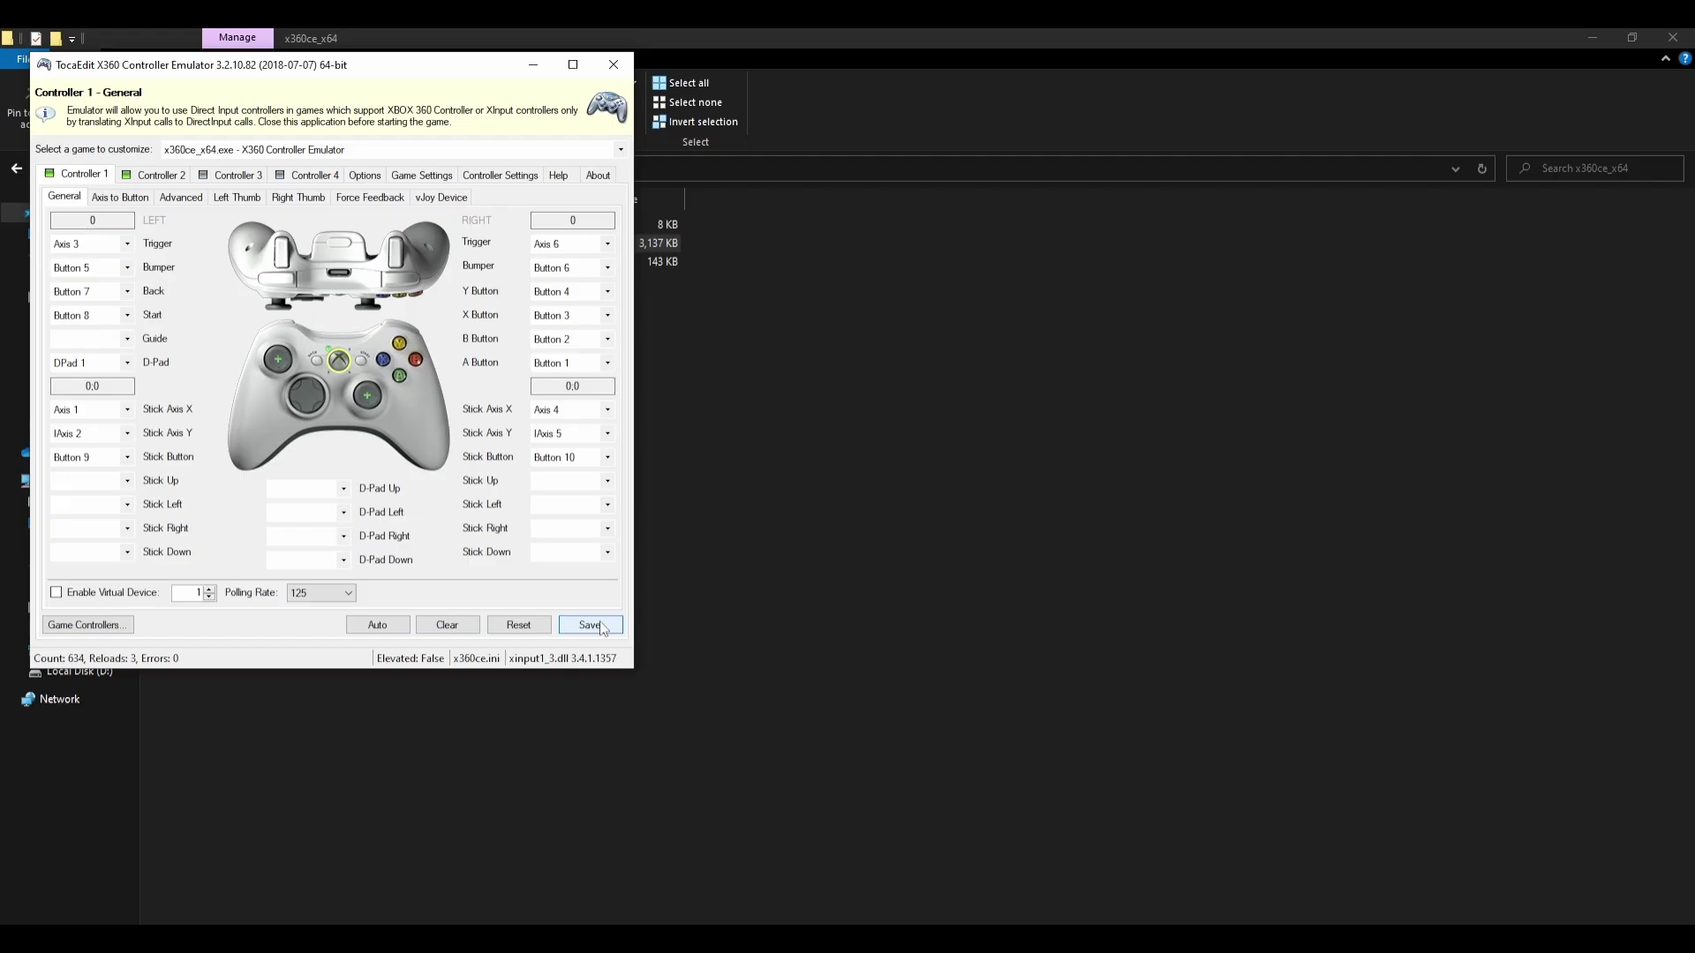
Close x360ce and select xinput1_3.dll in the folder, leaving its name unchanged.
click(613, 65)
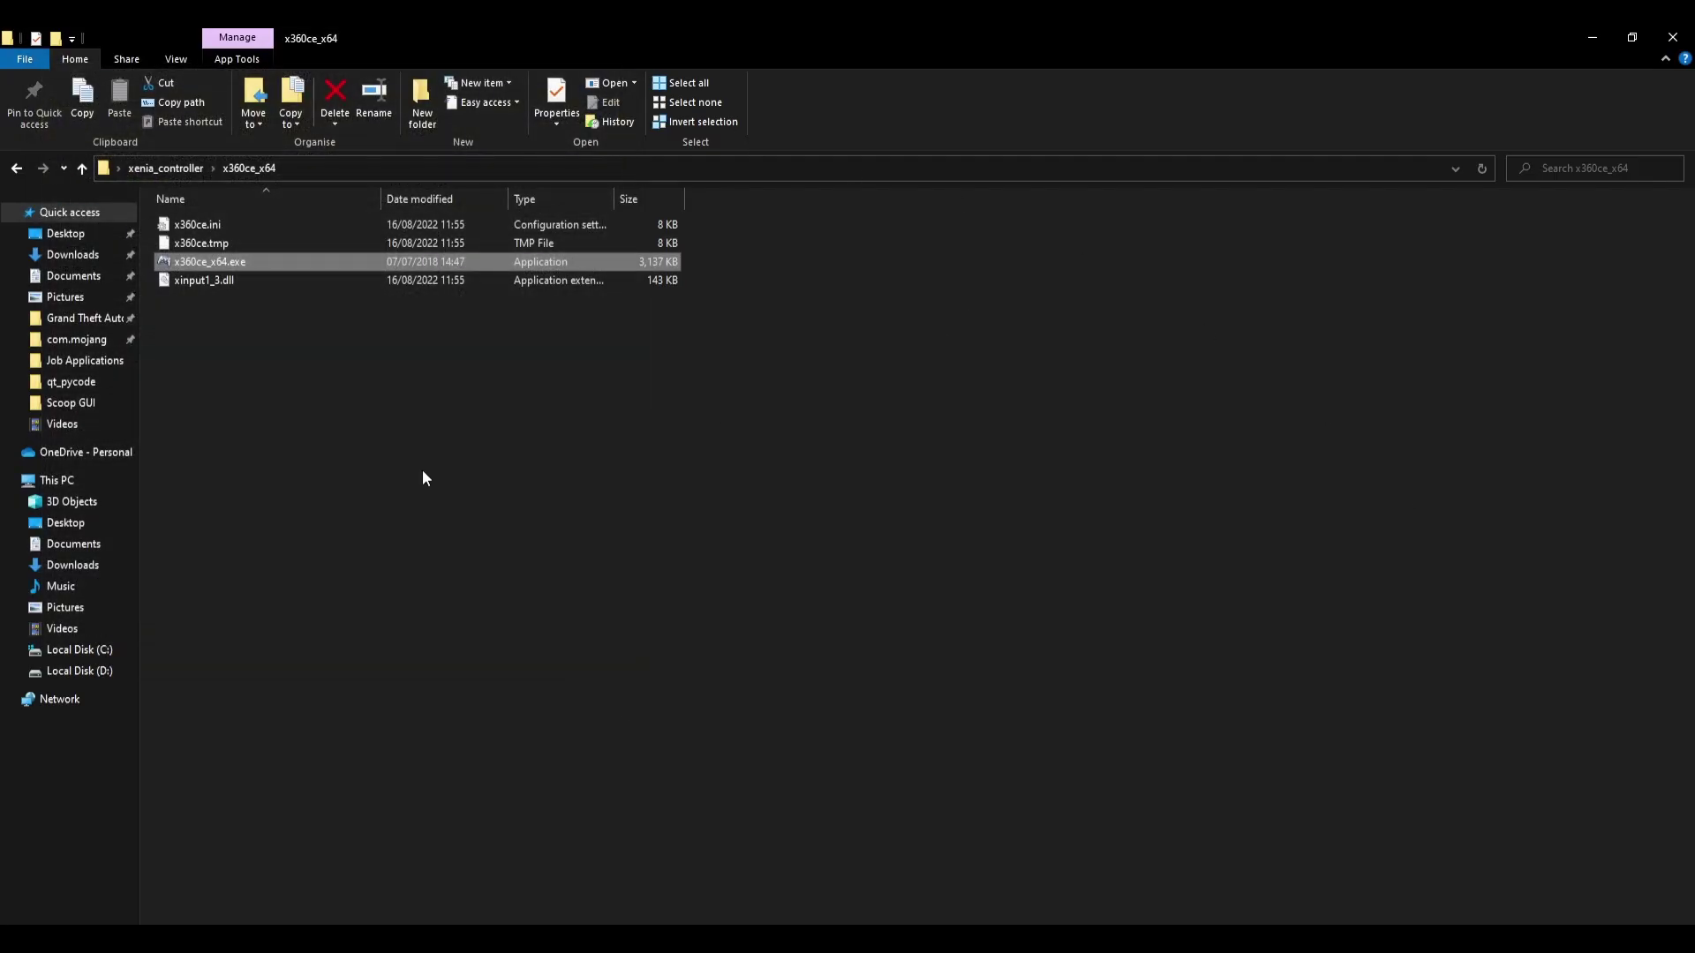
click(249, 328)
key(Down)
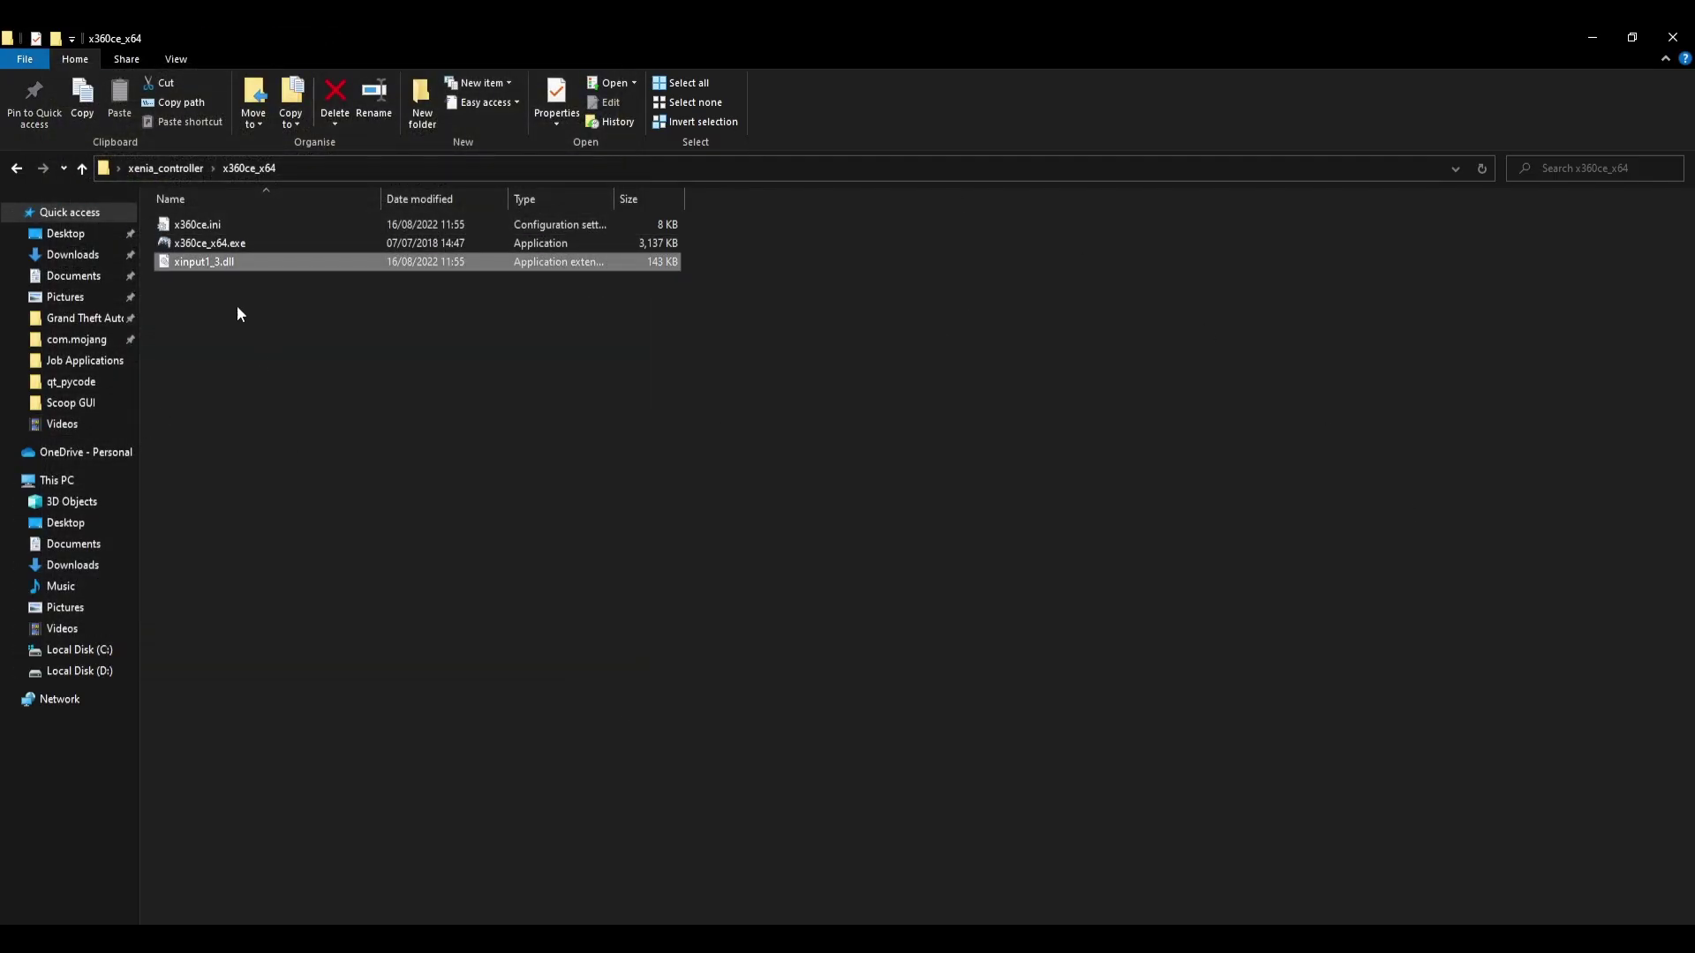
right_click(236, 263)
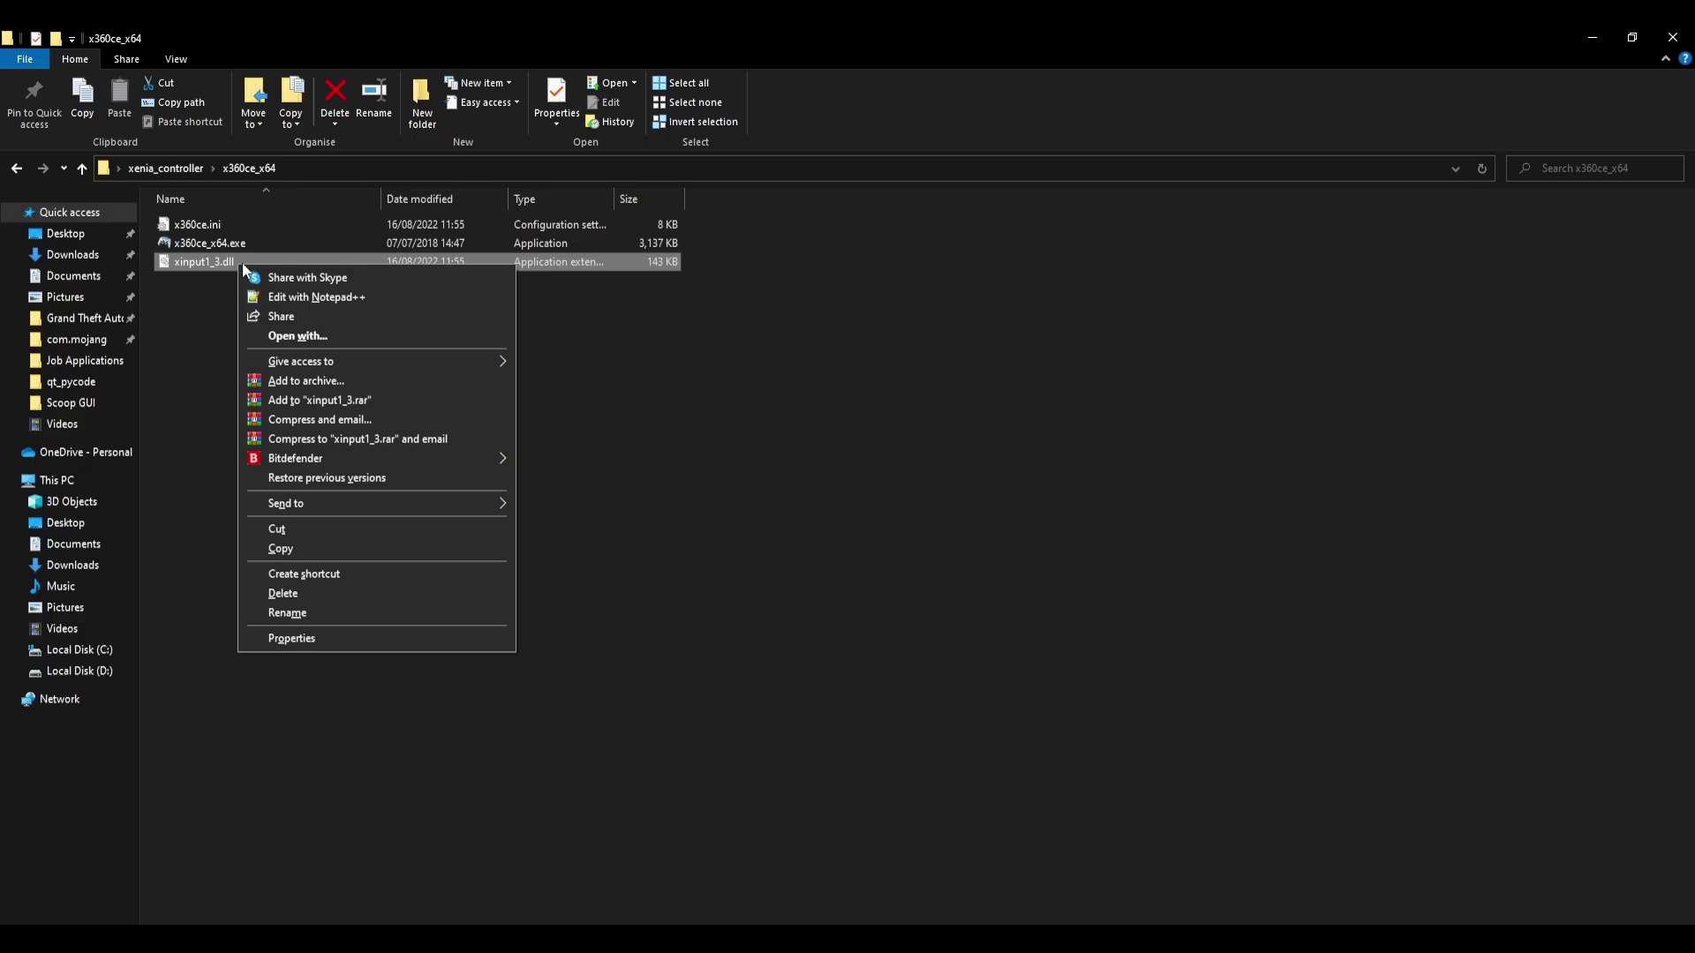
click(320, 615)
key(Right)
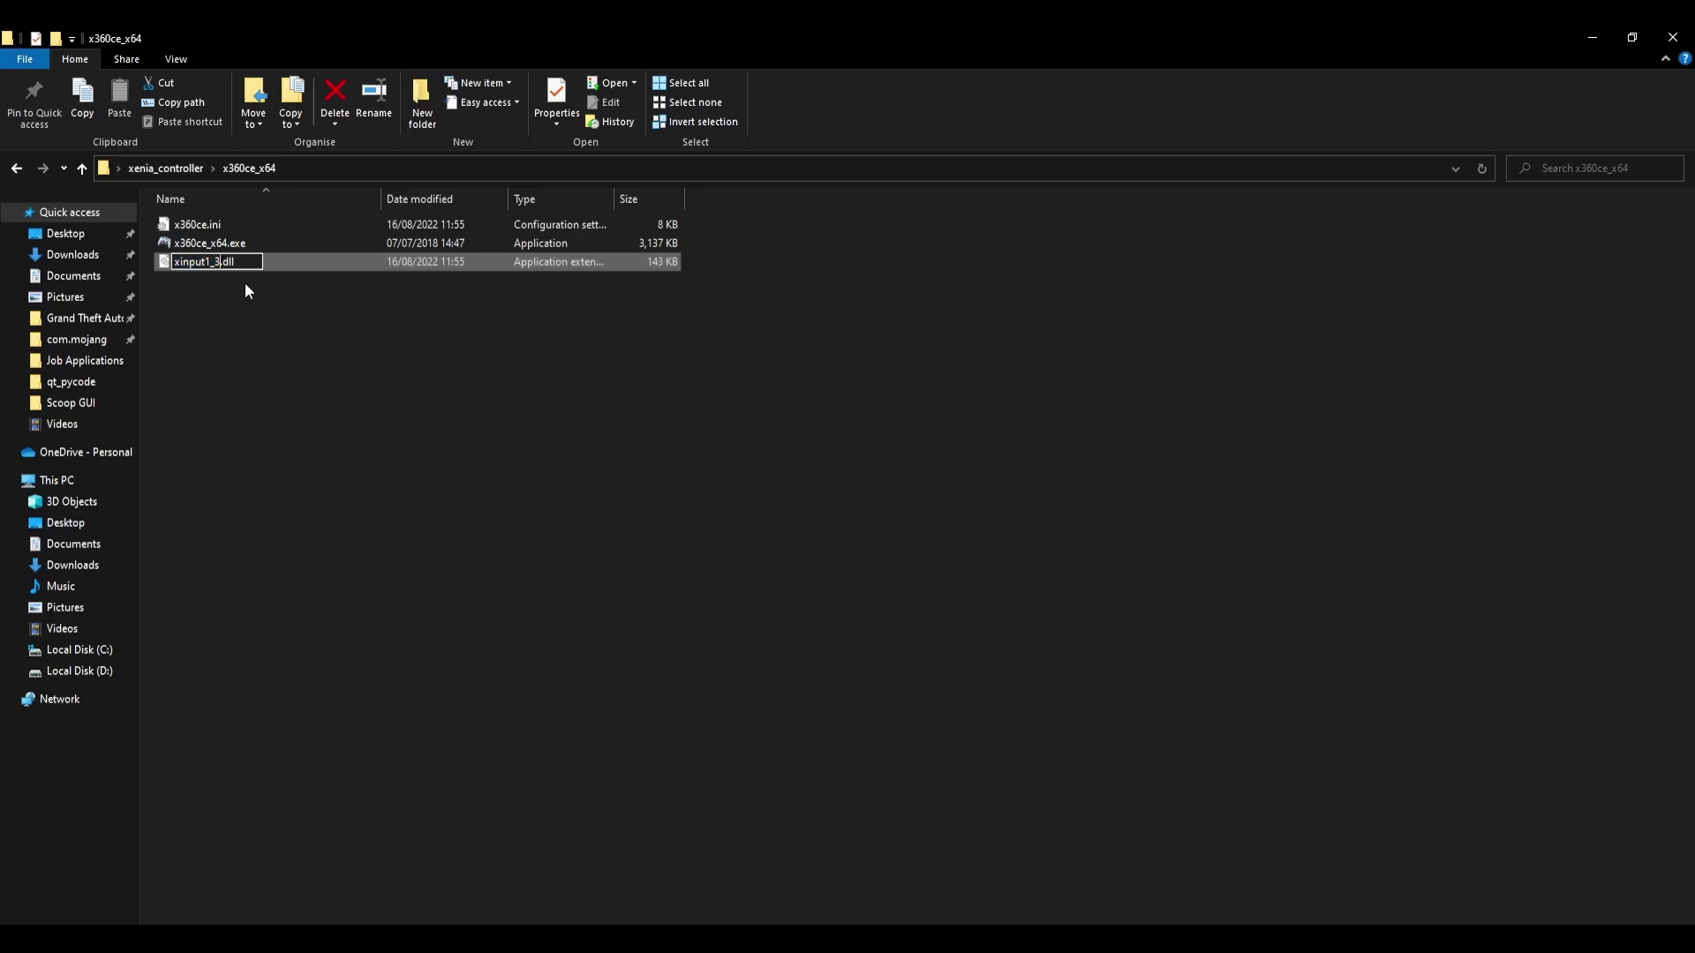
key(Return)
Duplicate xinput1_3.dll and rename the copy to xinput1_4.dll.
right_click(245, 267)
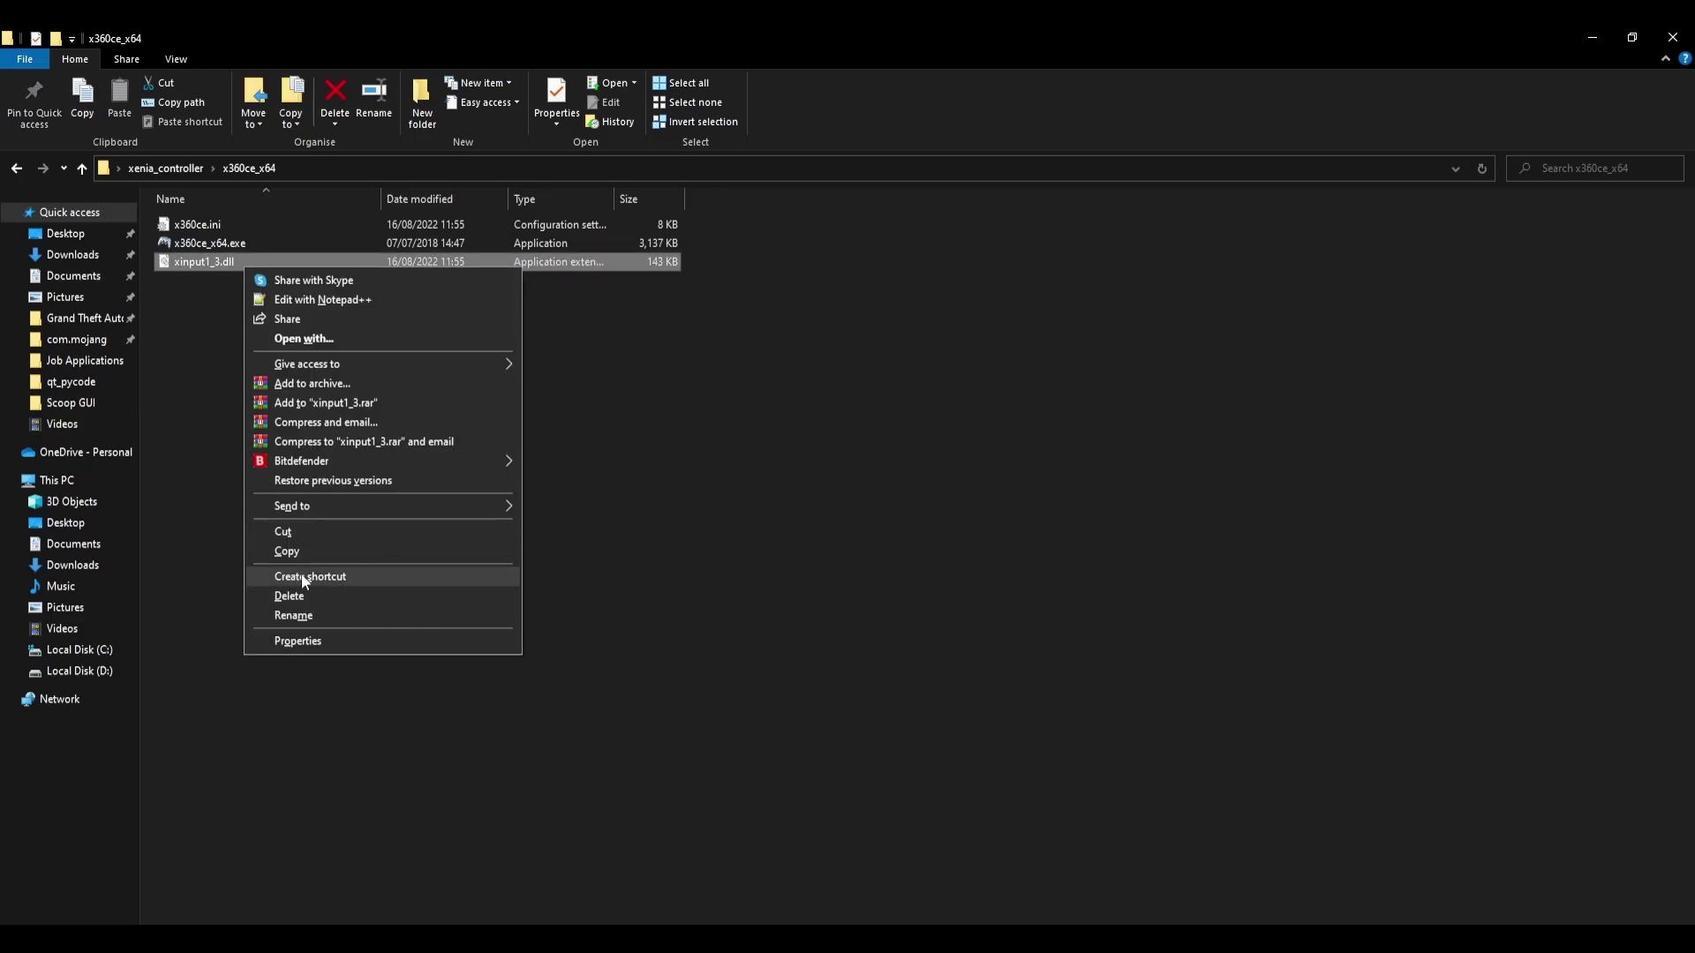
click(300, 552)
click(357, 453)
key(ctrl+v)
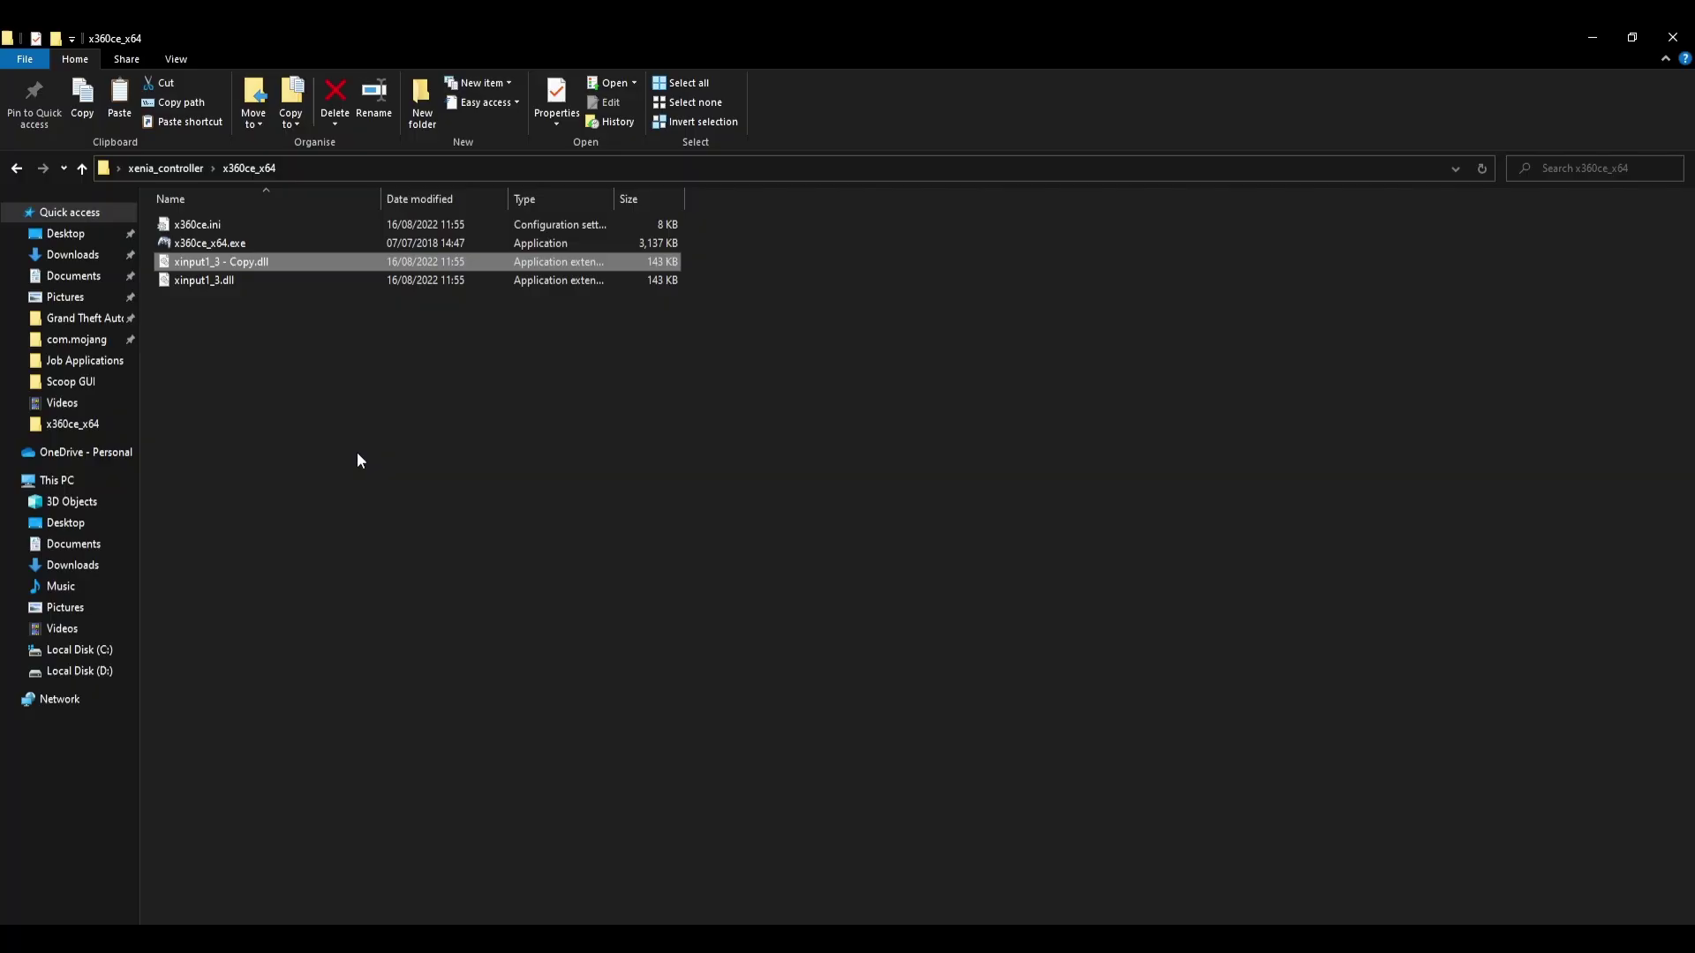
right_click(248, 255)
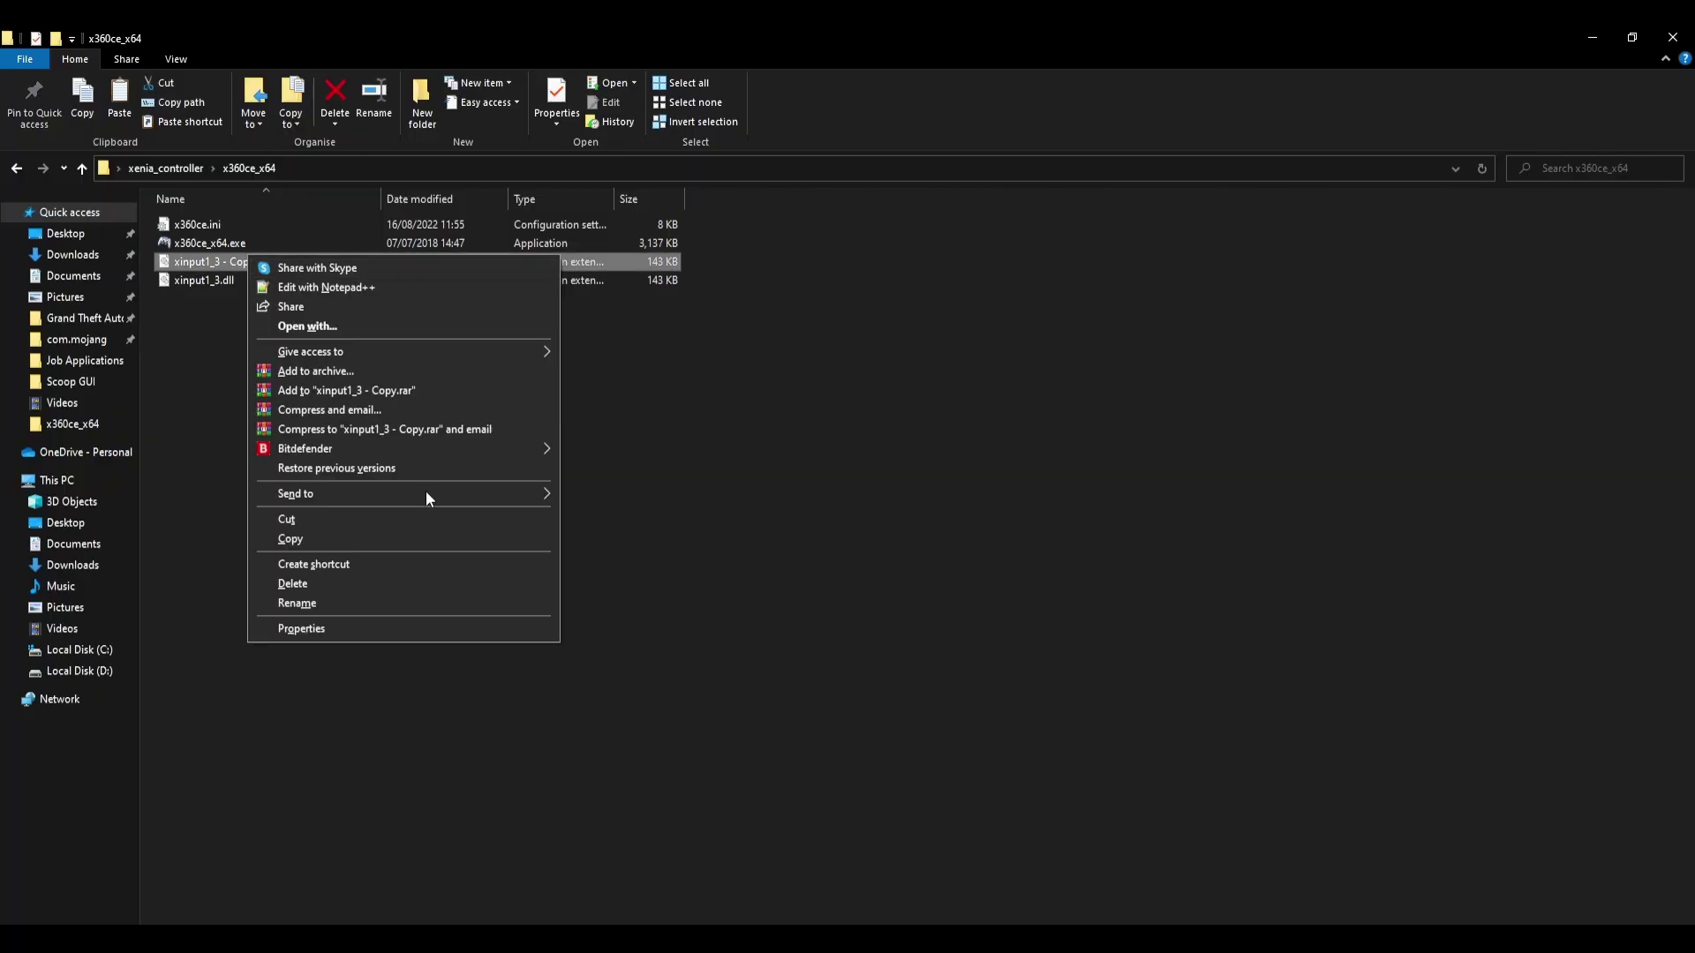
click(306, 598)
key(Right)
key(shift+Left)
key(shift+Left)
key(shift+Left)
key(shift+Left)
key(shift+Left)
key(shift+Left)
key(shift+Left)
key(shift+Left)
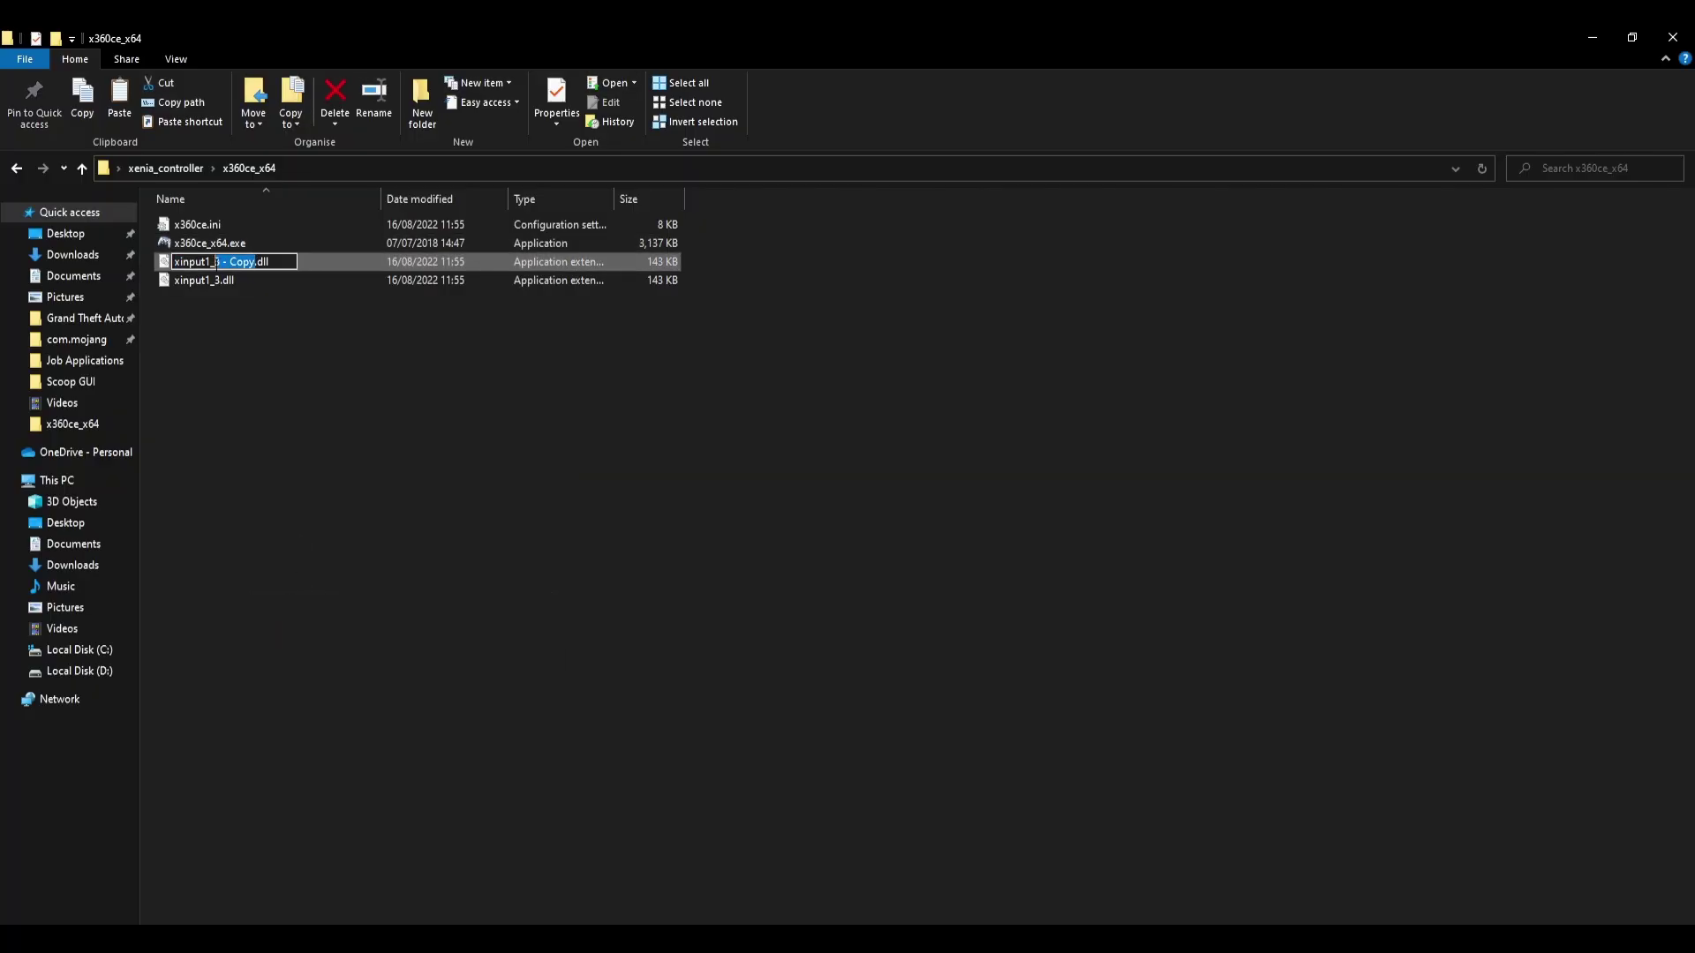
text(4)
key(Return)
Copy xinput1_4.dll into the xenia_master folder.
right_click(228, 280)
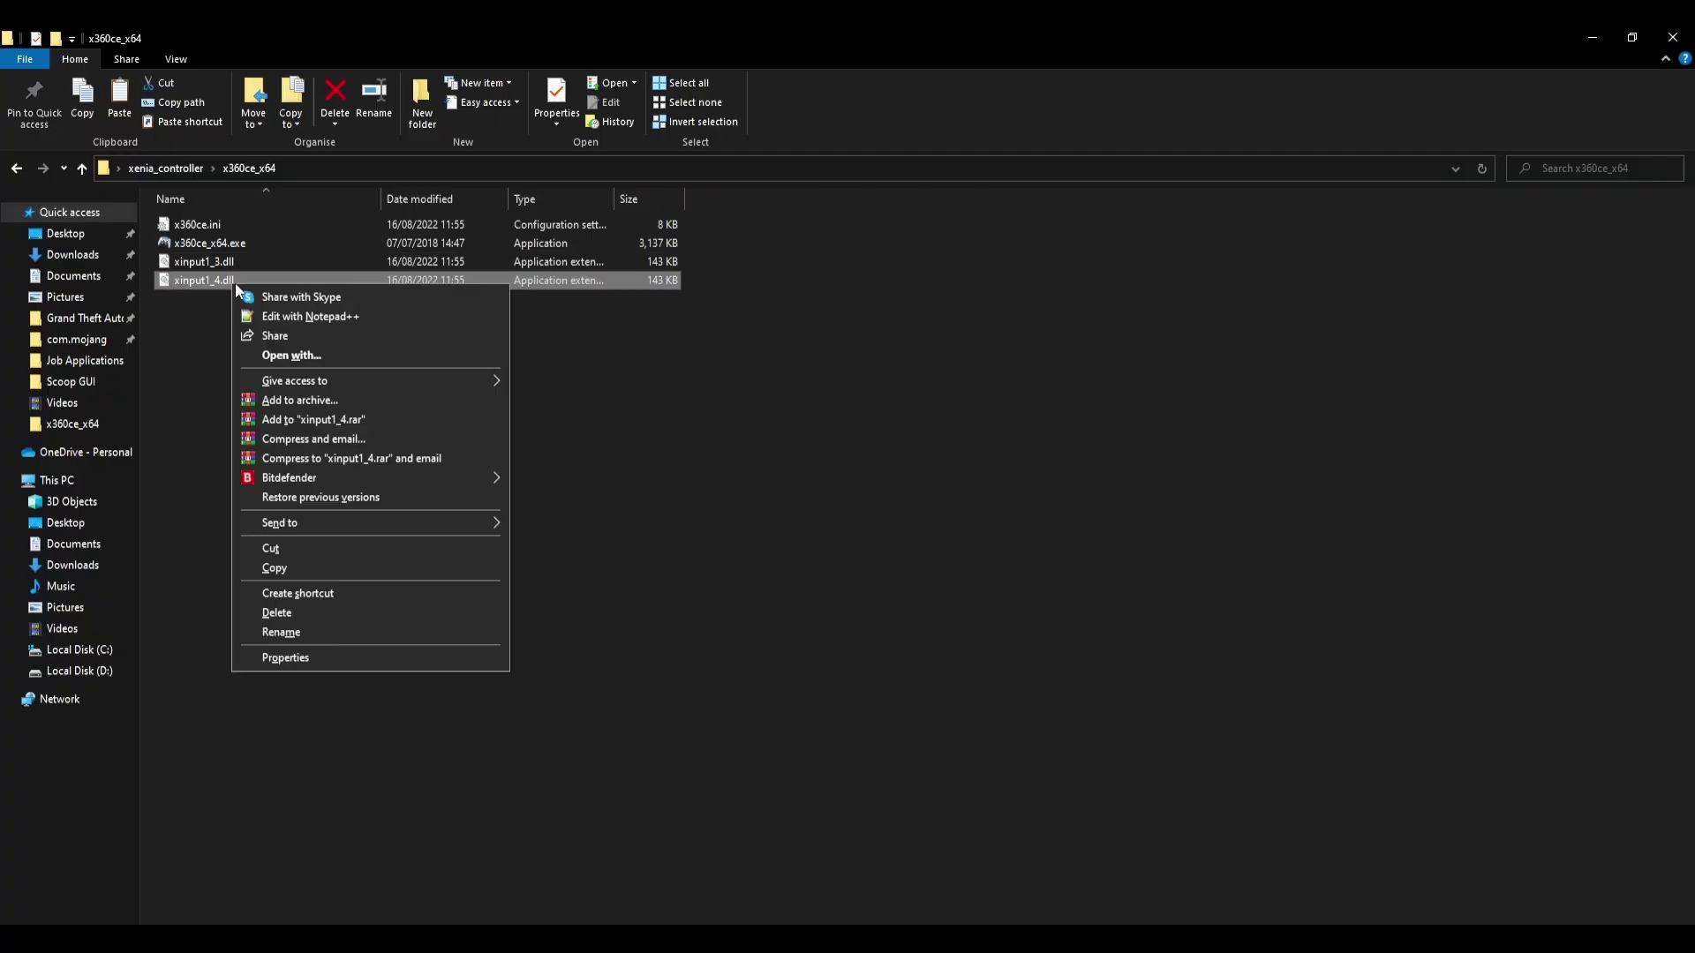
click(295, 568)
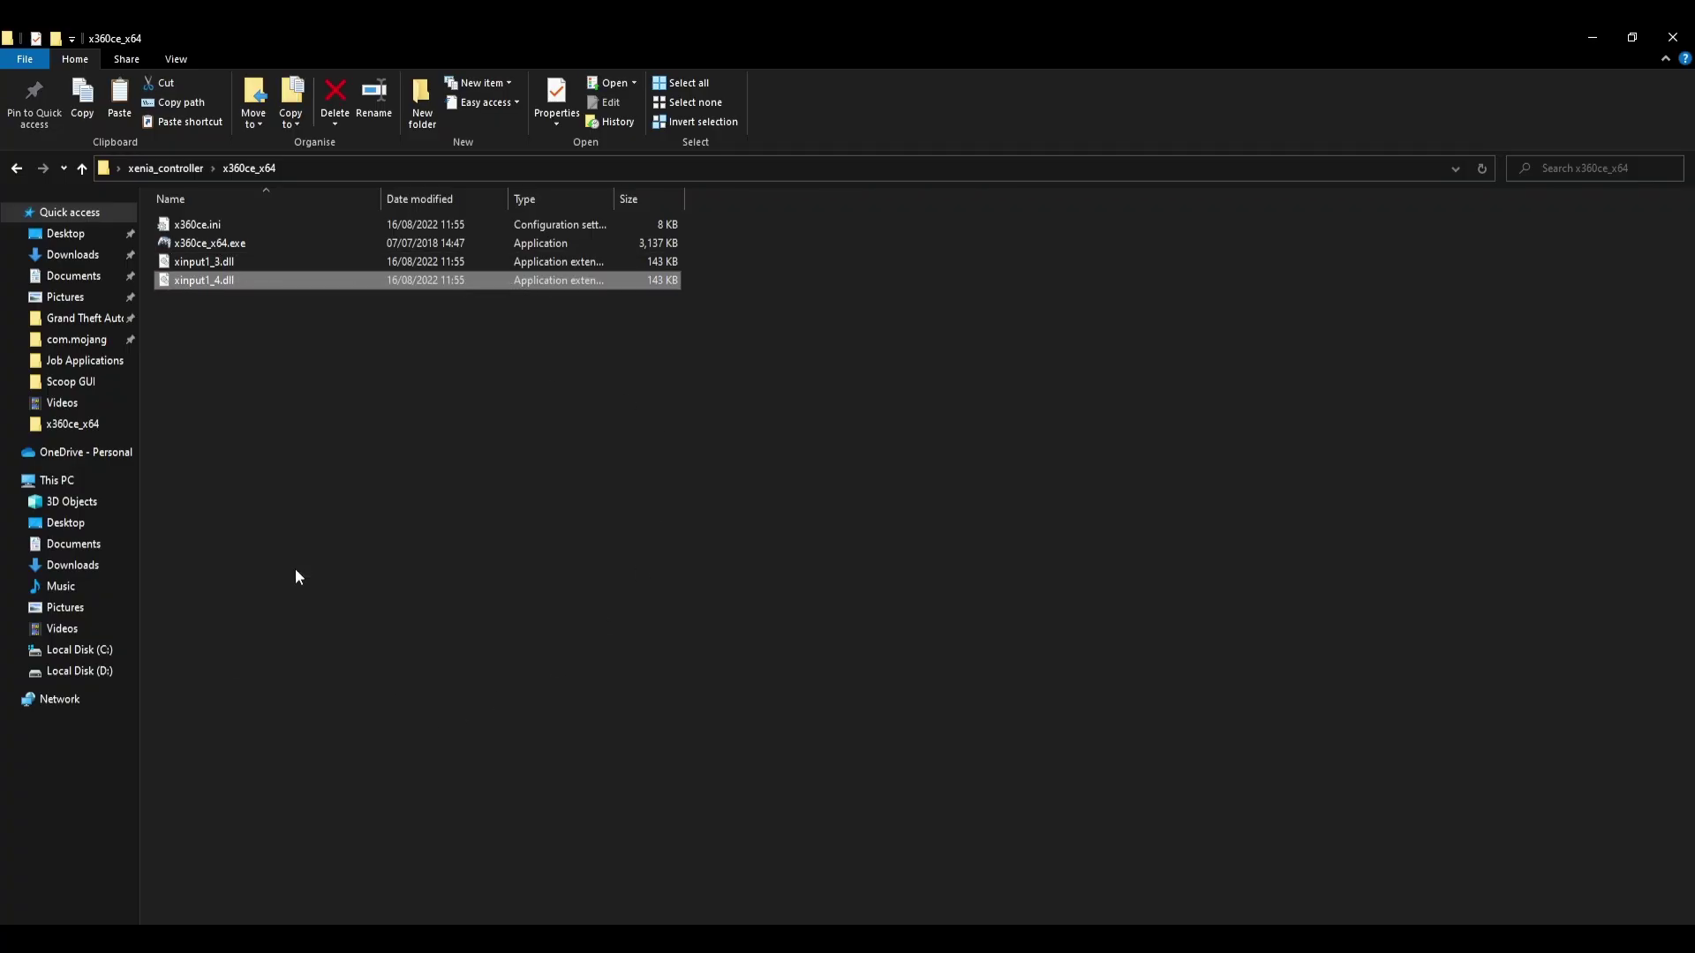
click(178, 168)
double_click(212, 243)
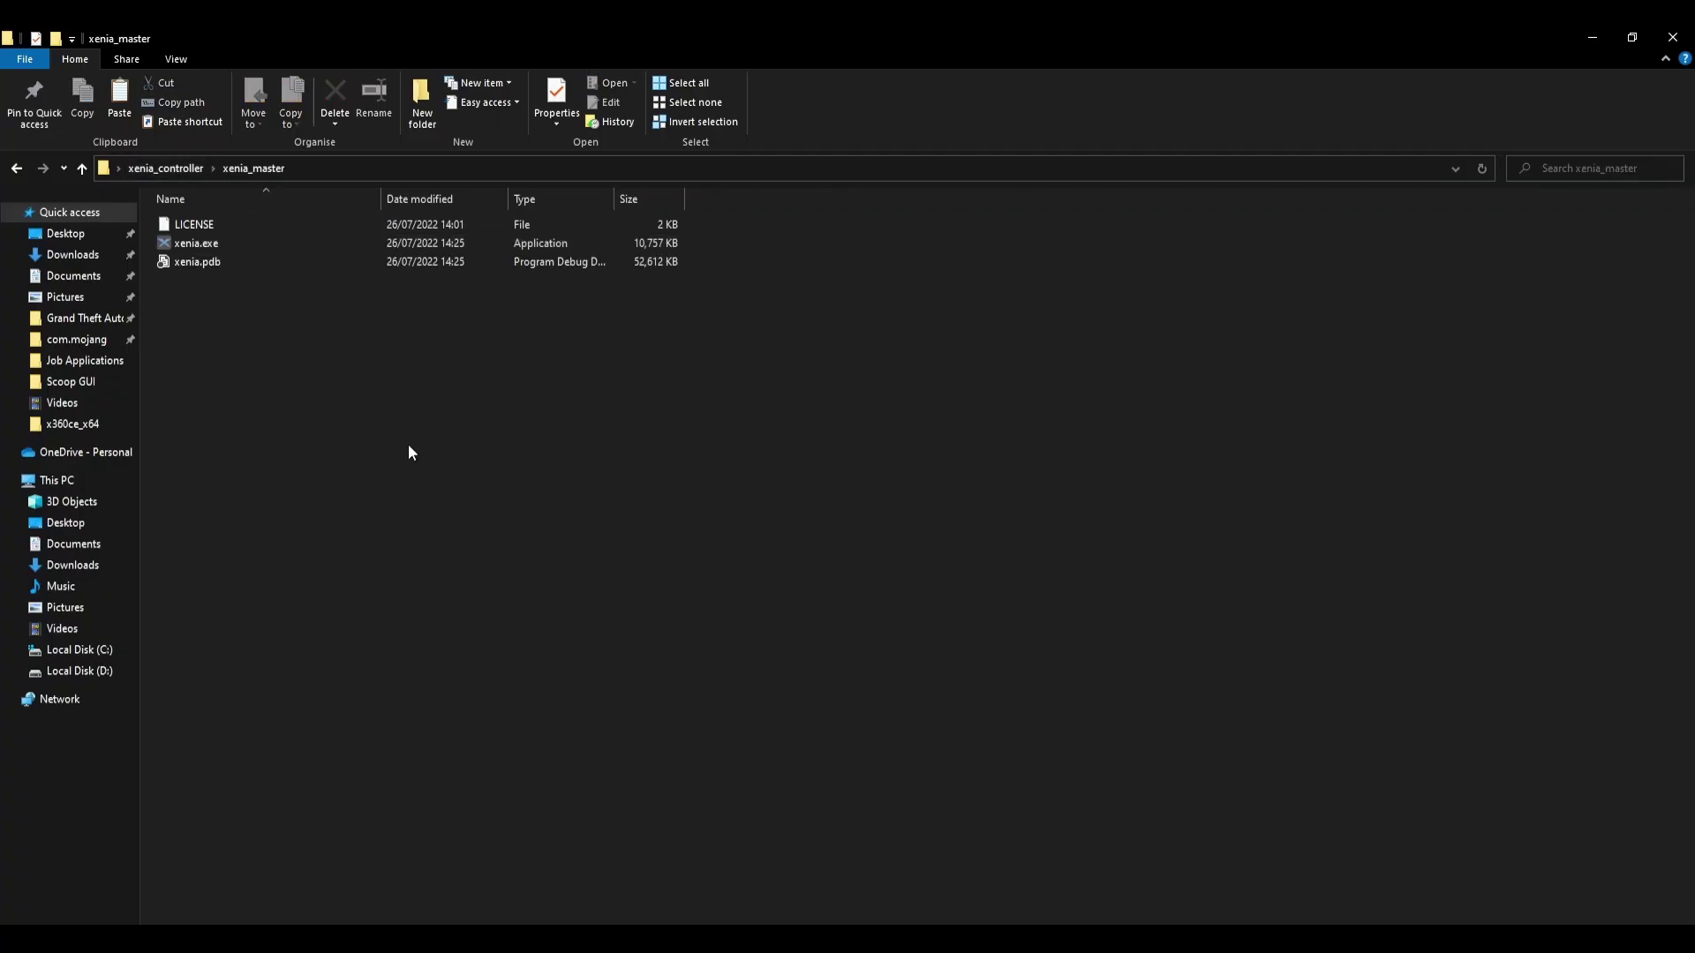
key(ctrl+v)
click(379, 583)
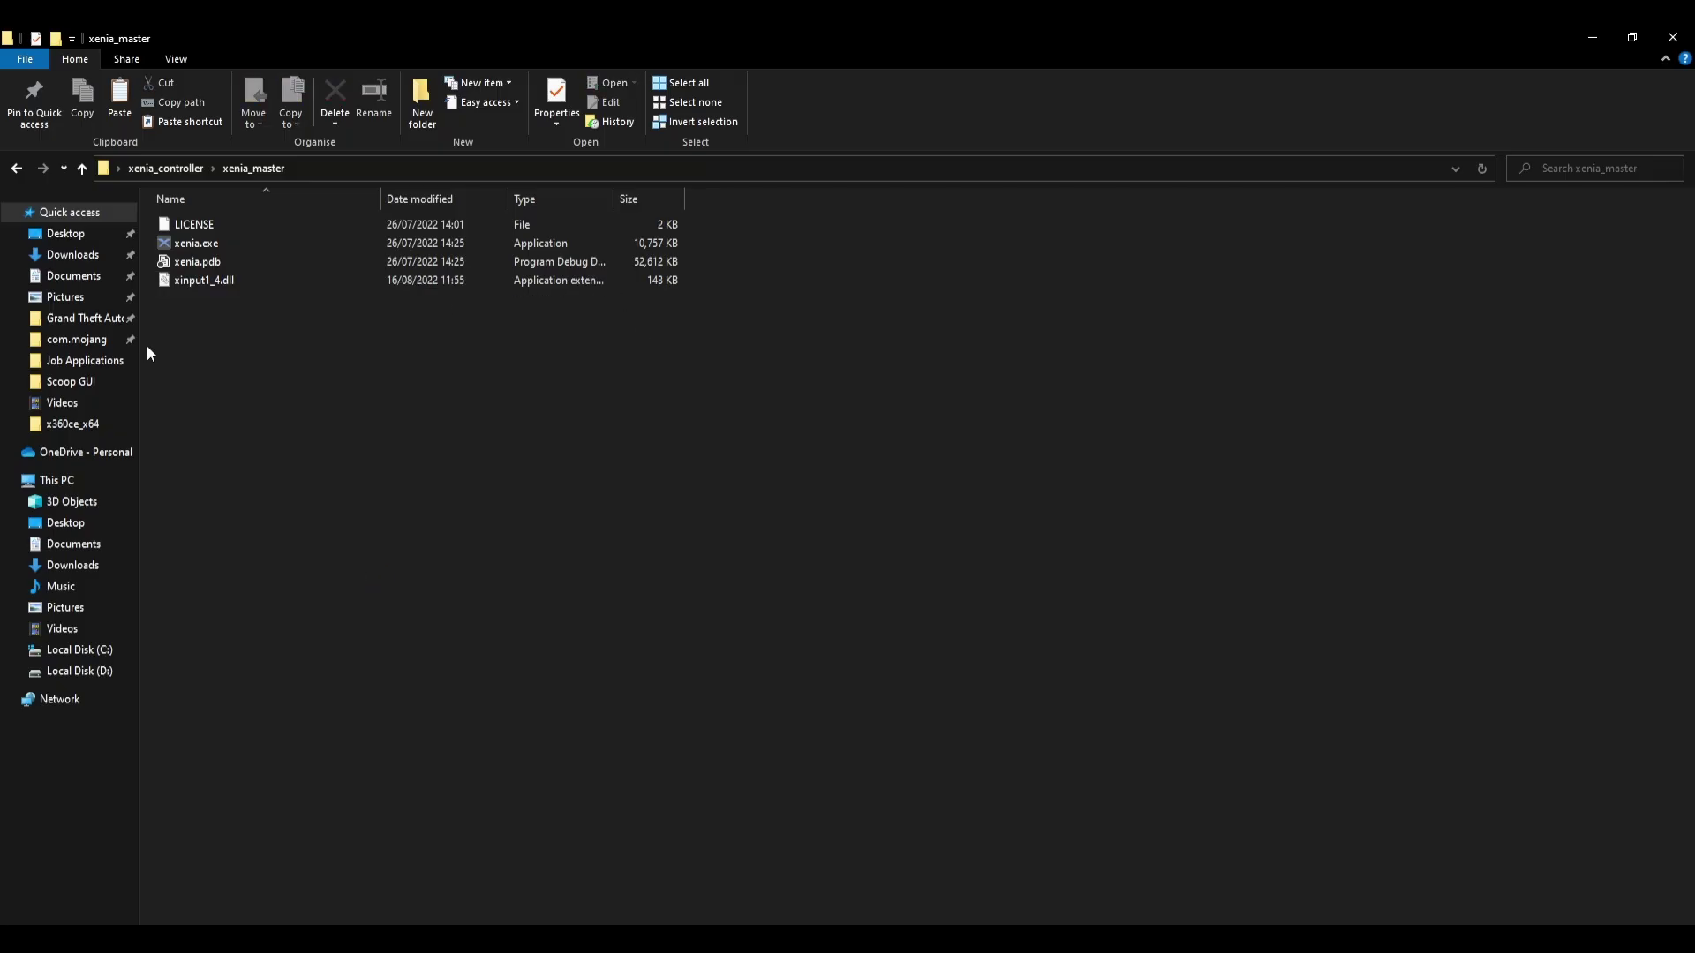
Start xenia.exe and load the Fable 2 shortcut from xenia_controller via File > Open.
double_click(210, 248)
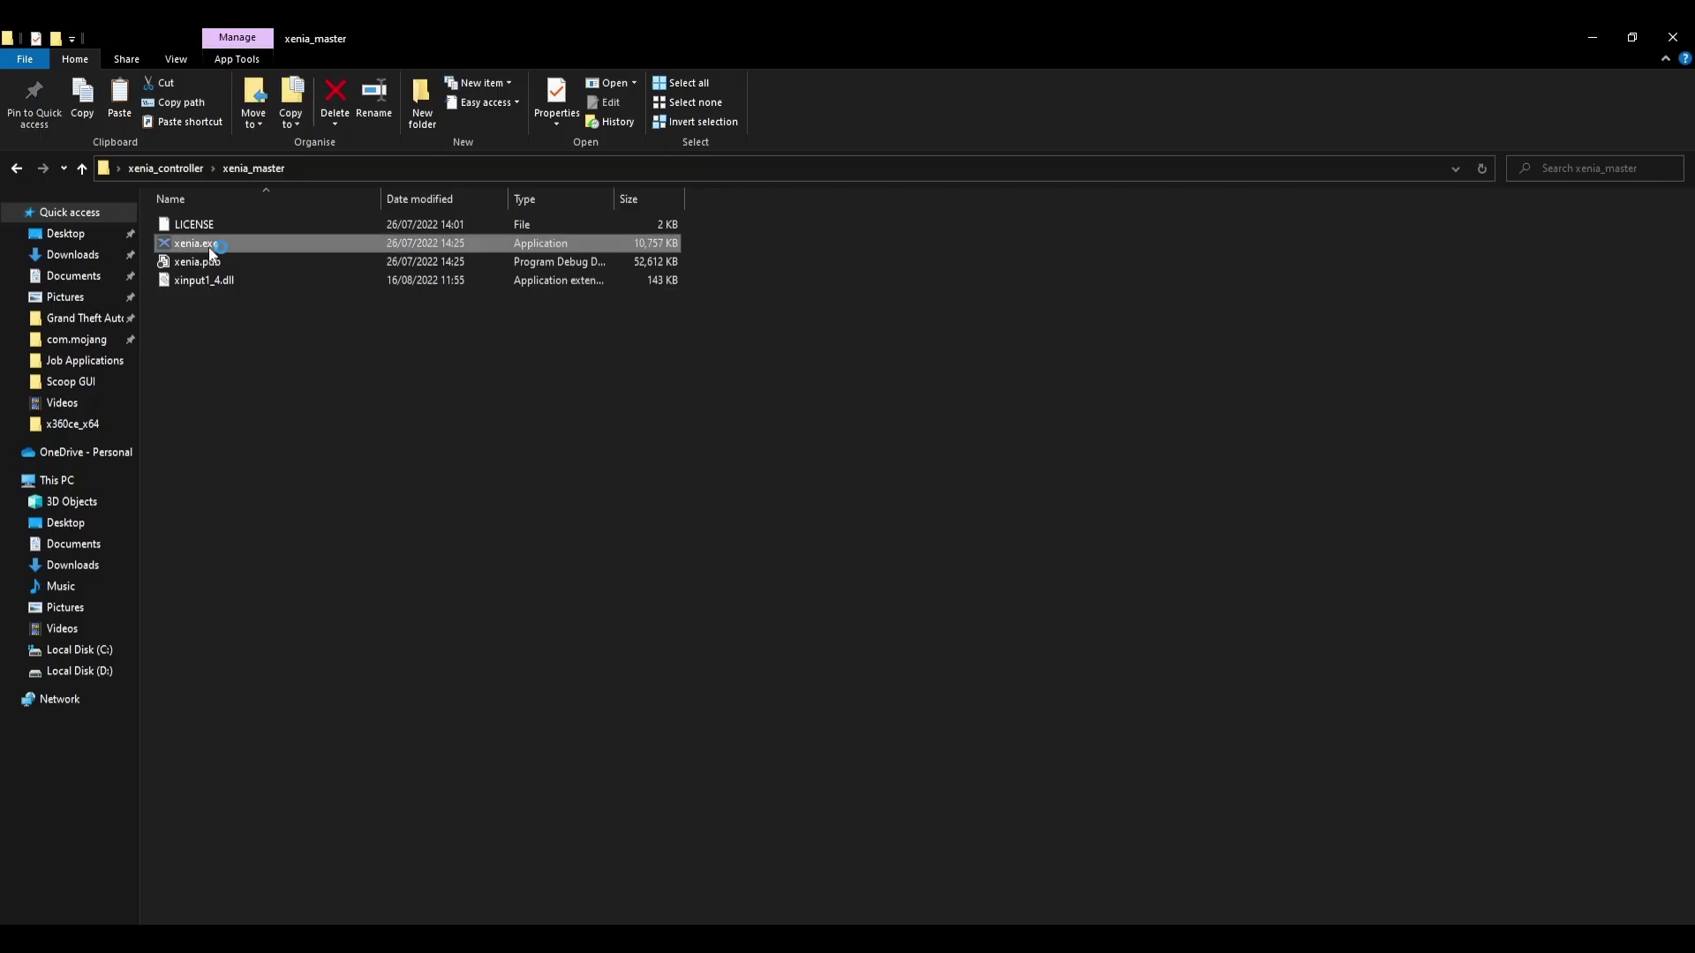
click(67, 110)
click(134, 129)
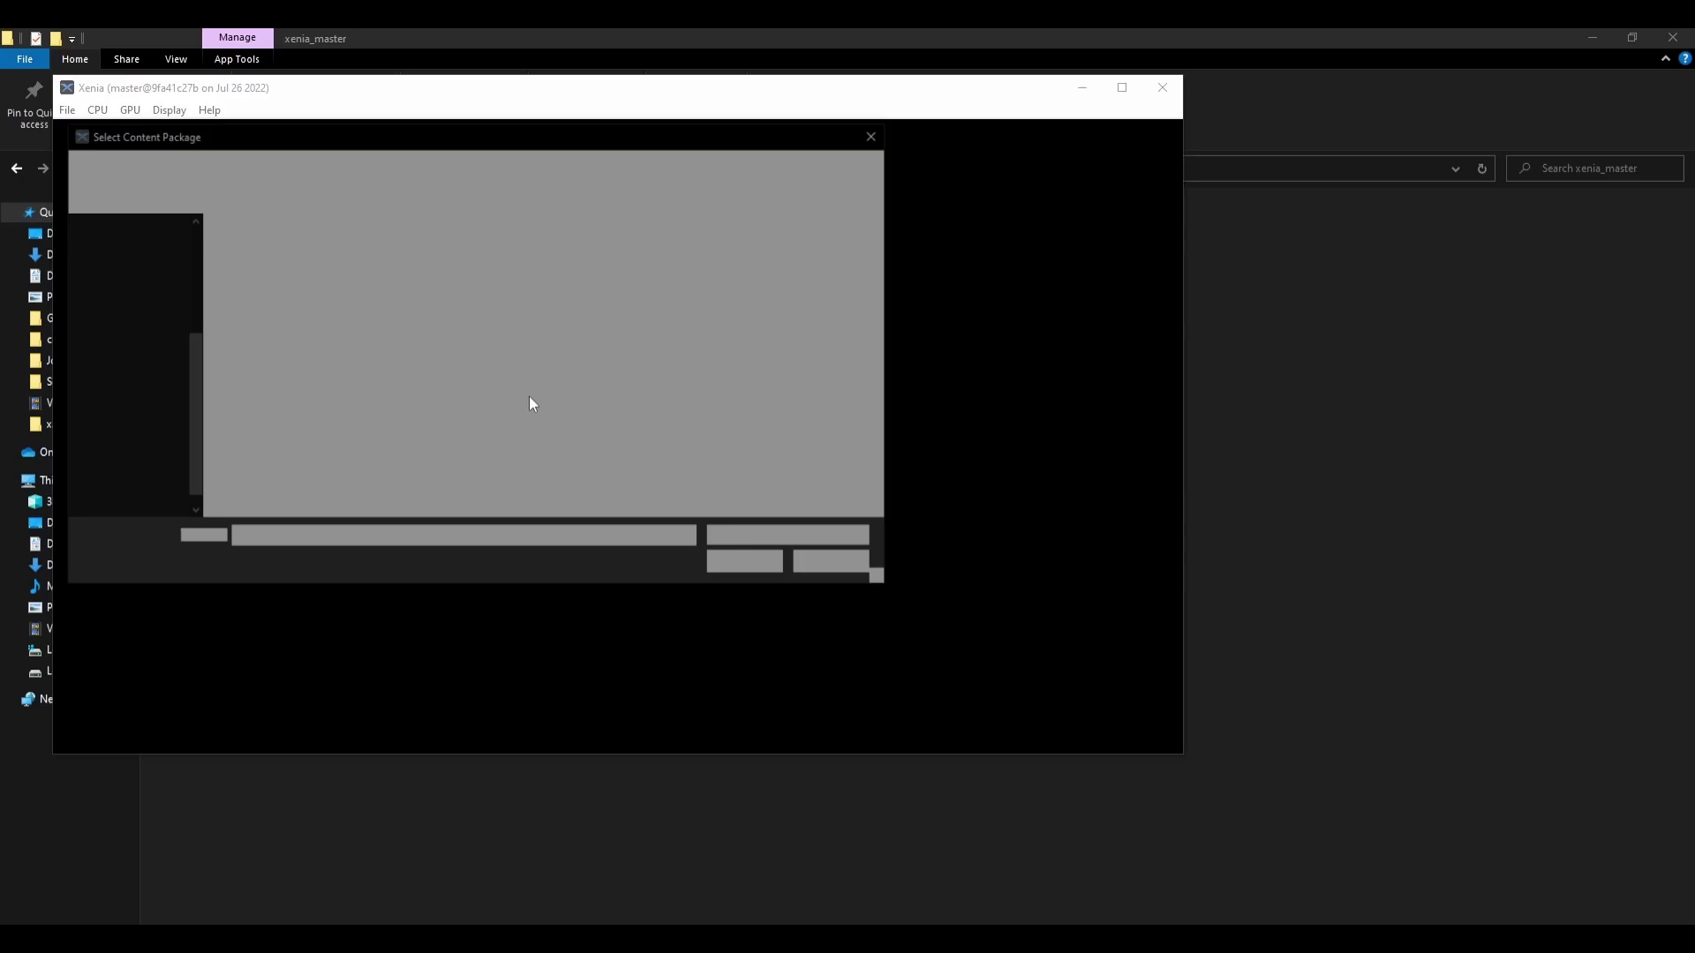
click(353, 170)
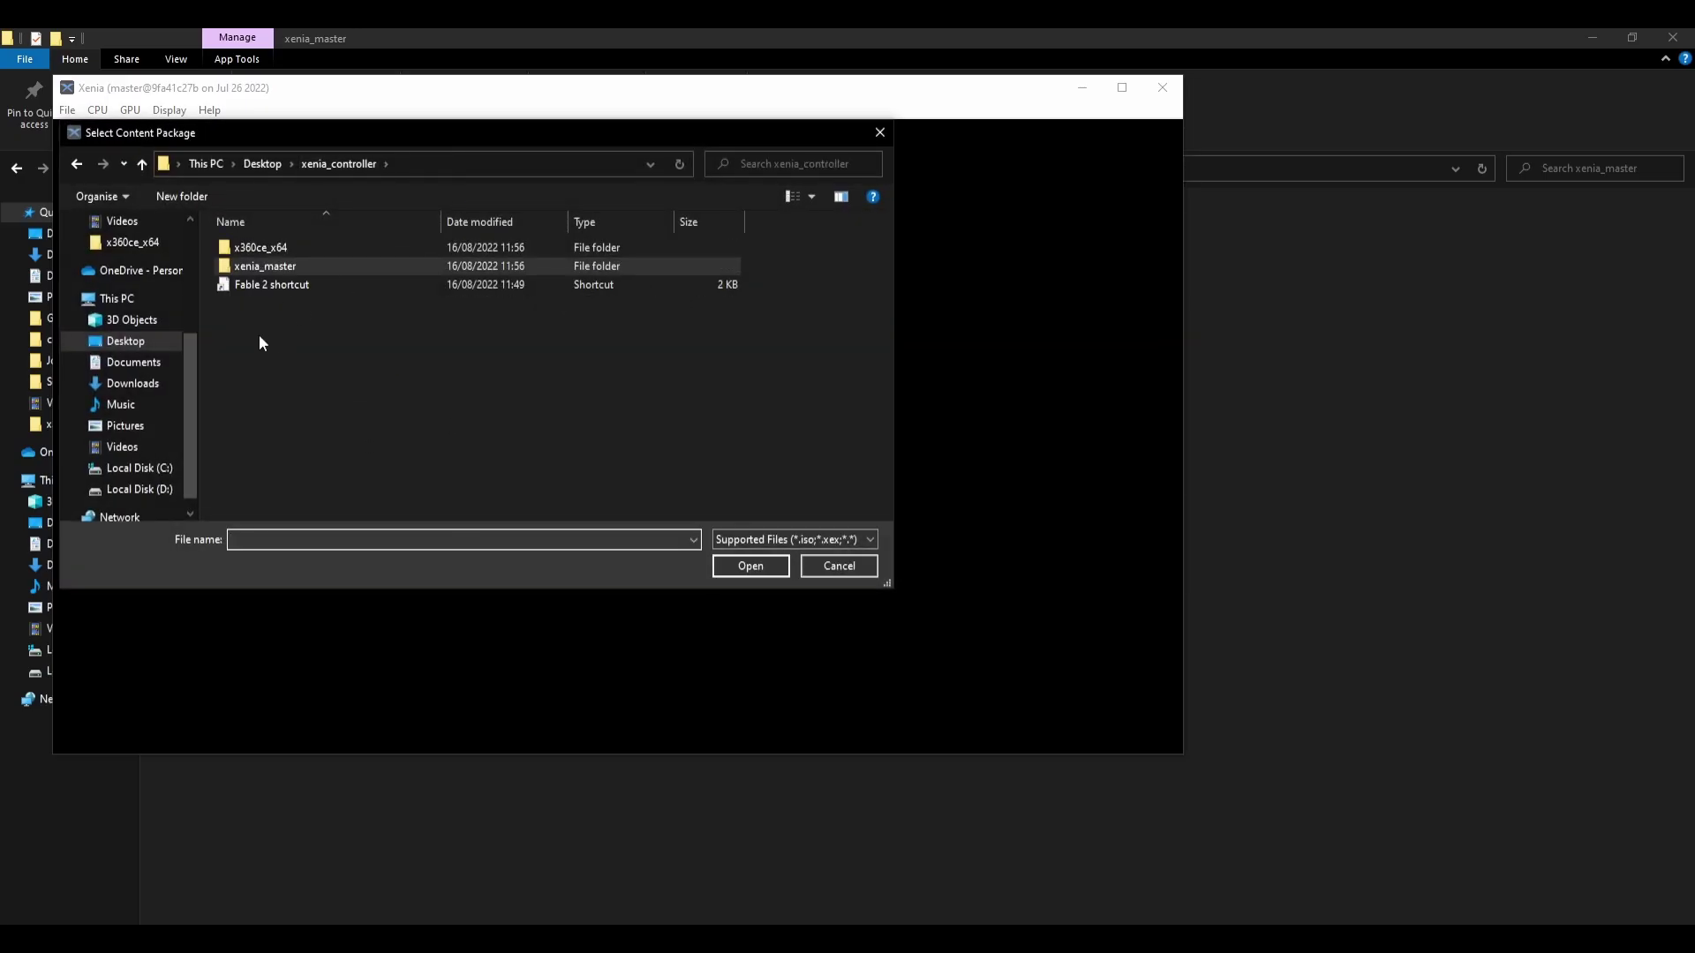
double_click(283, 285)
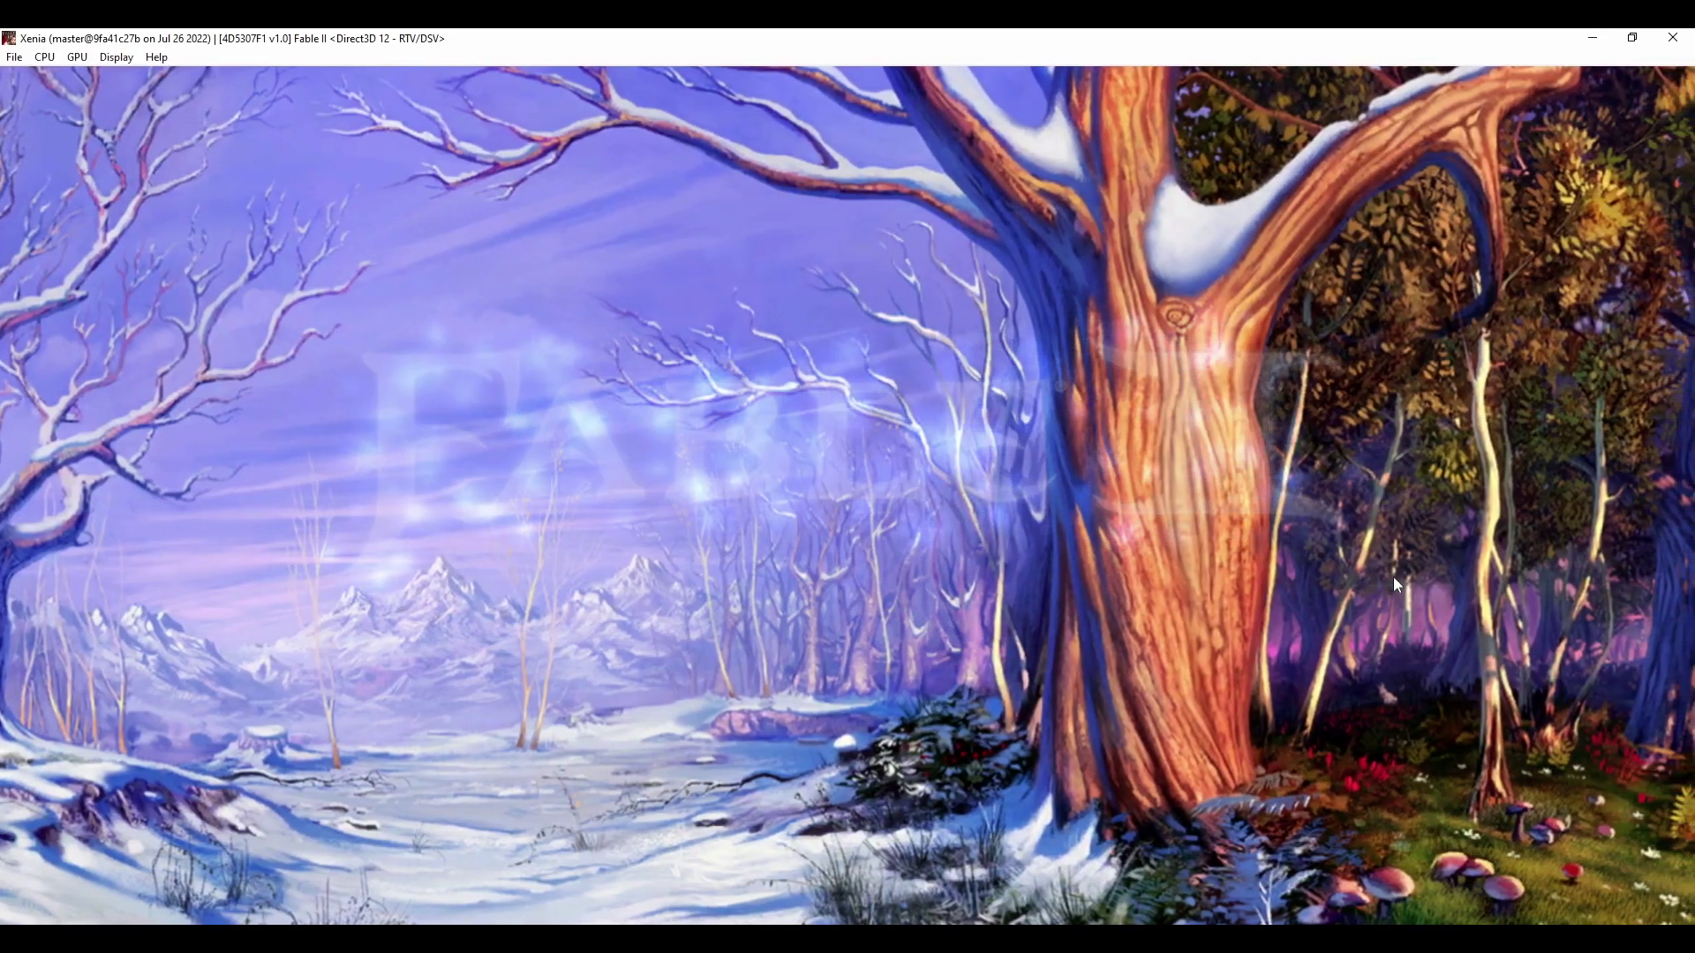
Move the highlight through New Game, Continue, Downloadable Content and Language in the Fable II menu.
key(Down)
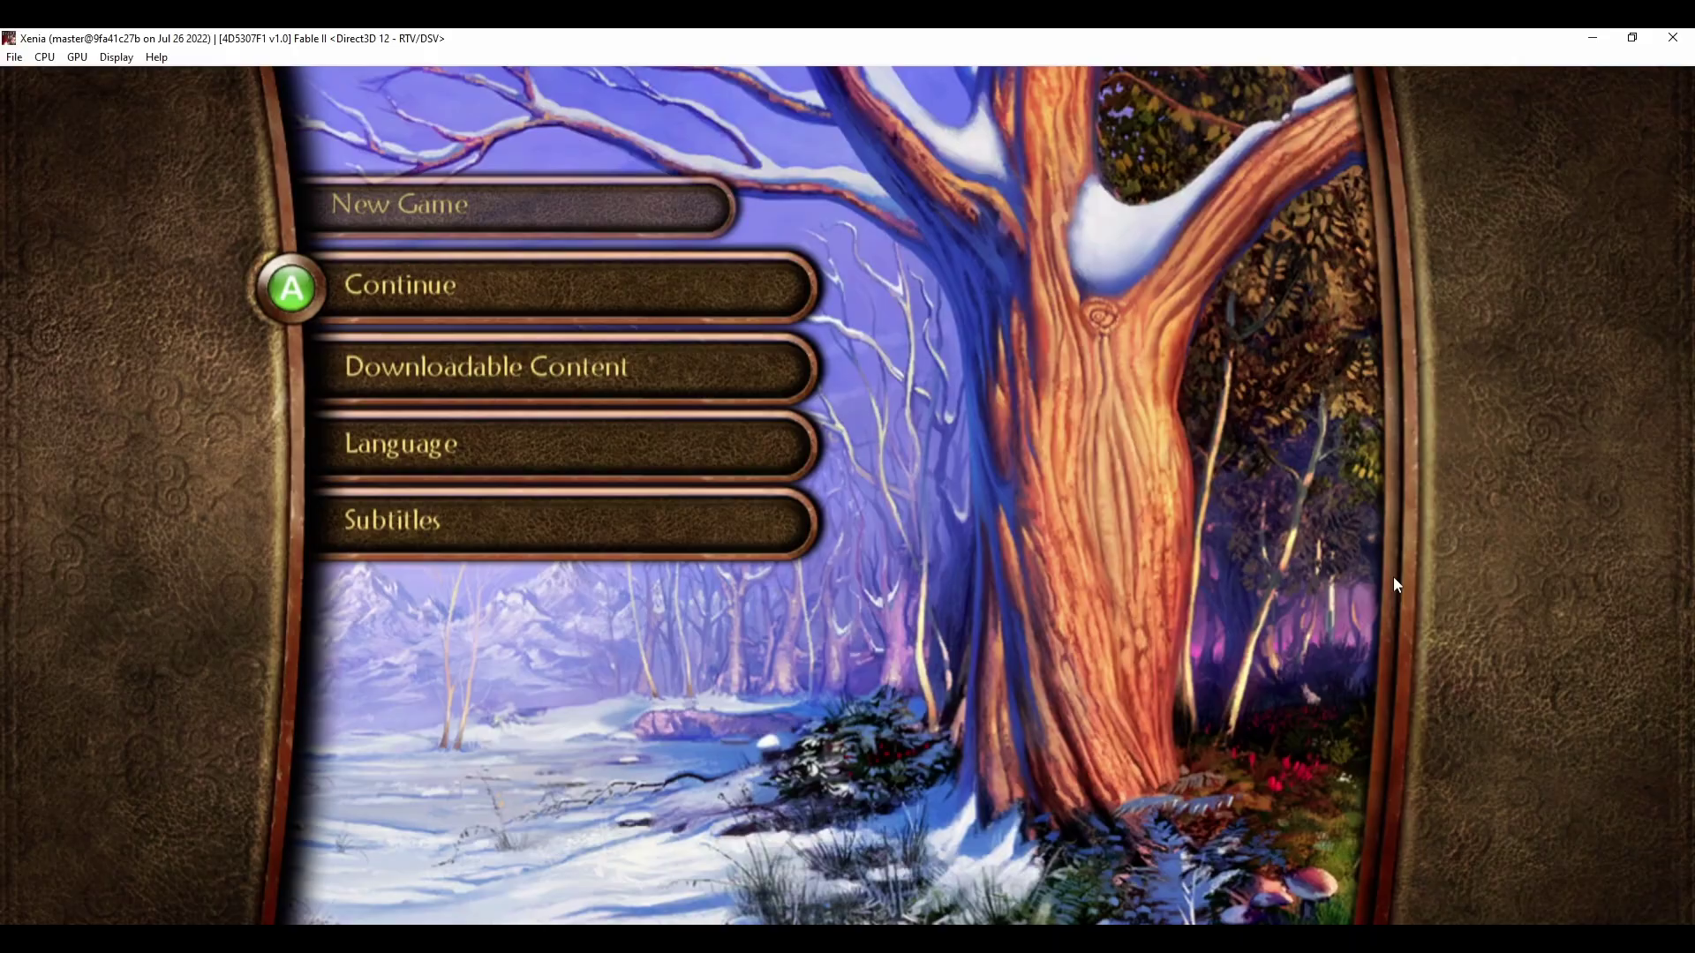
key(Down)
key(Up)
key(Up)
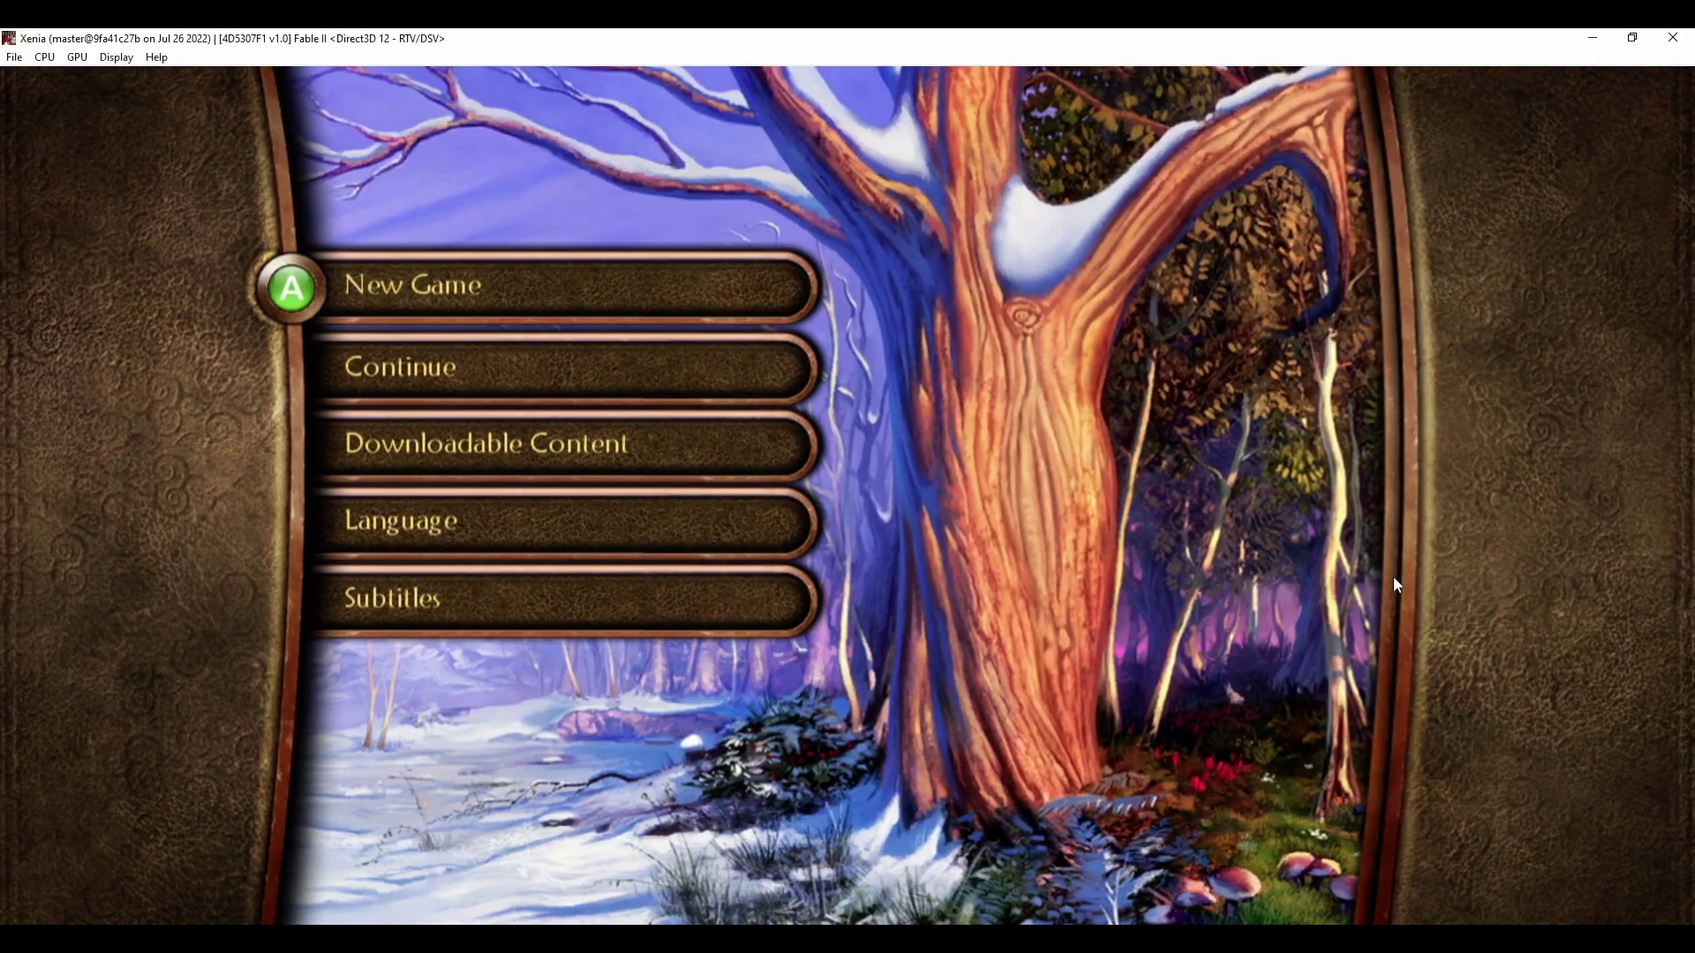
key(Down)
key(Down)
key(Up)
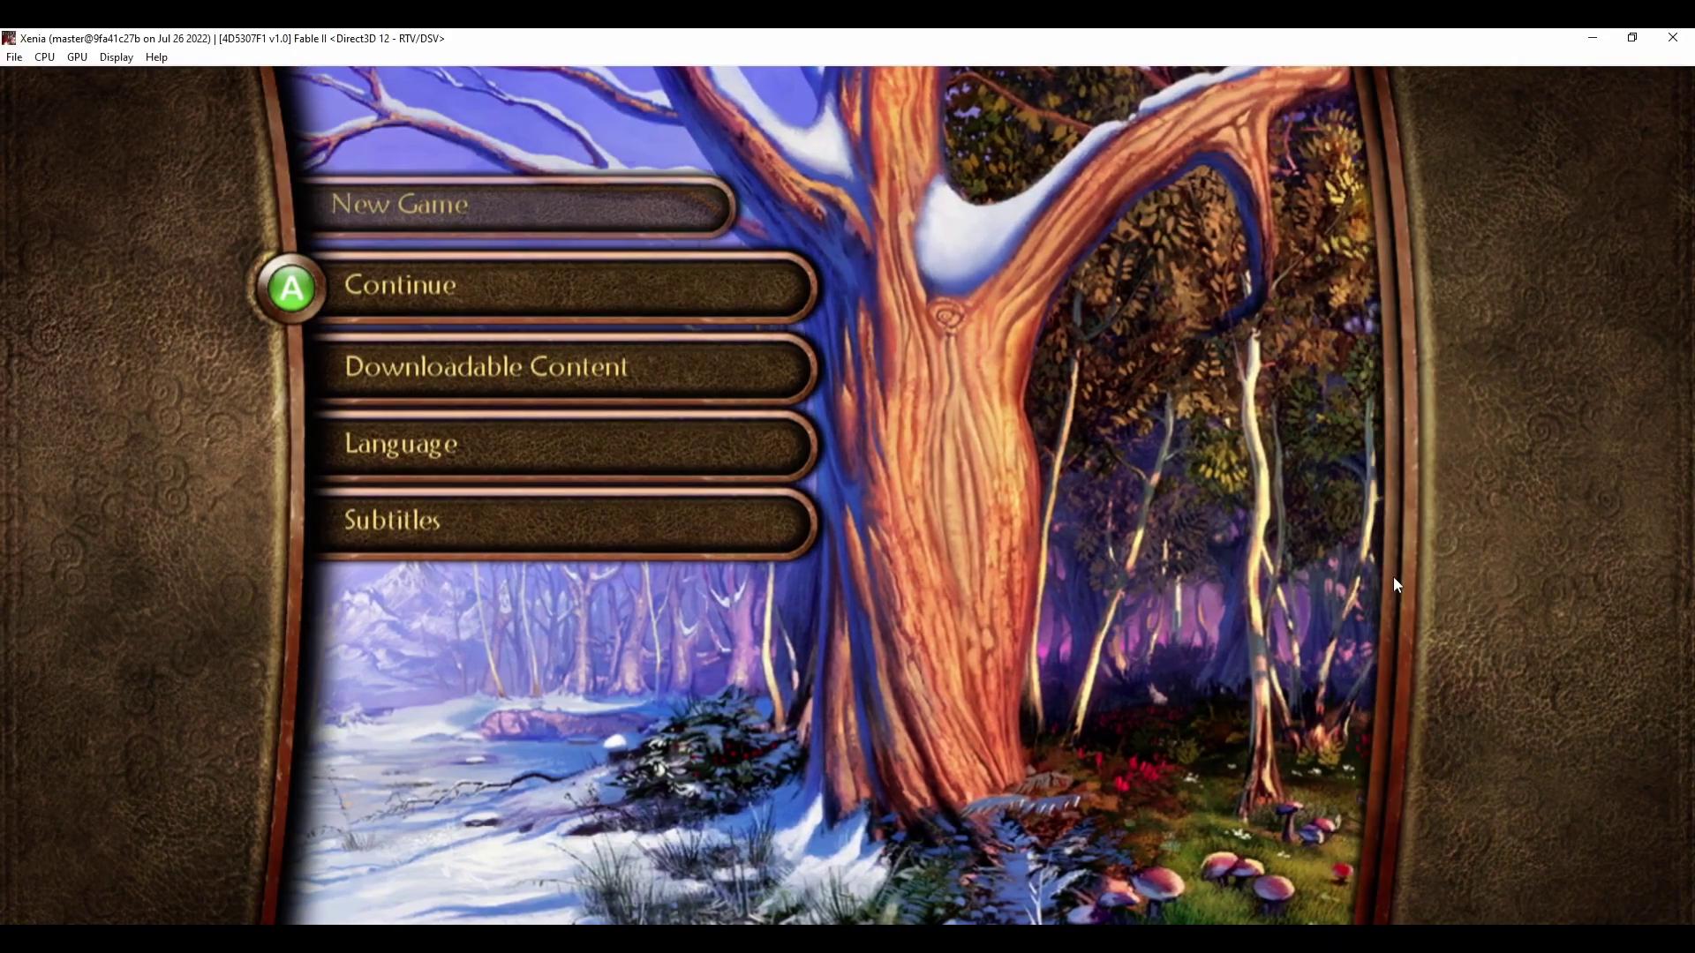
key(Up)
key(Down)
key(Down)
key(Down)
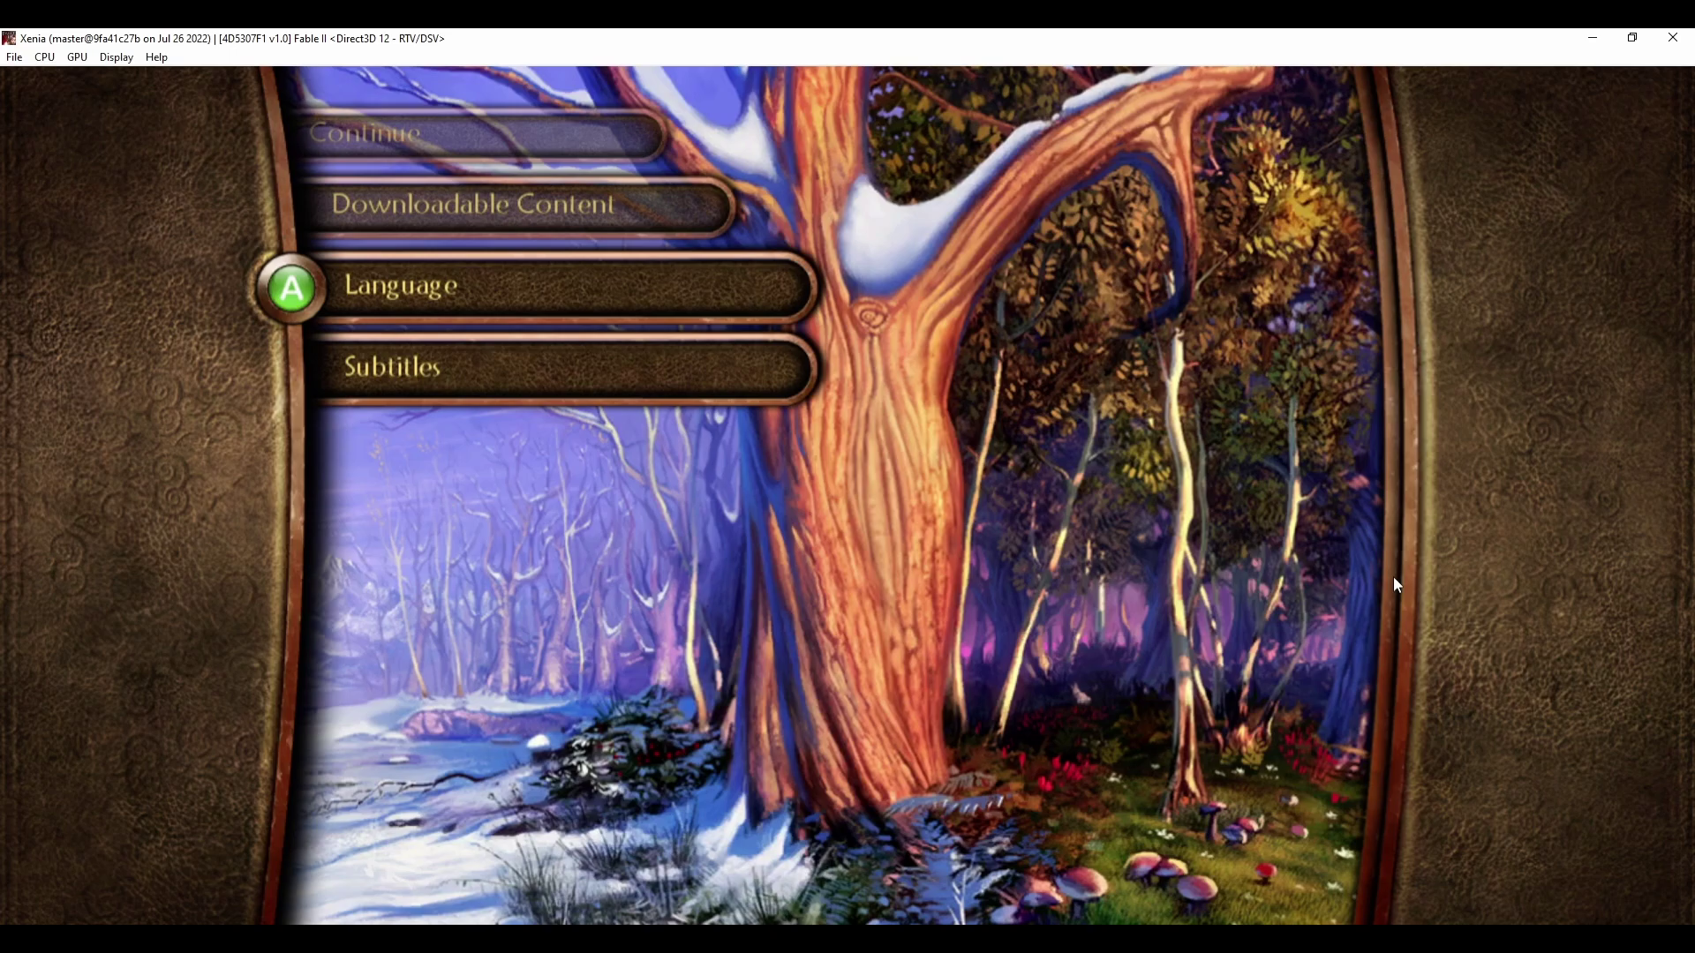
key(Up)
key(Up)
key(Up)
Highlight Continue, view the saved games, then back out to the main menu.
key(Down)
key(Up)
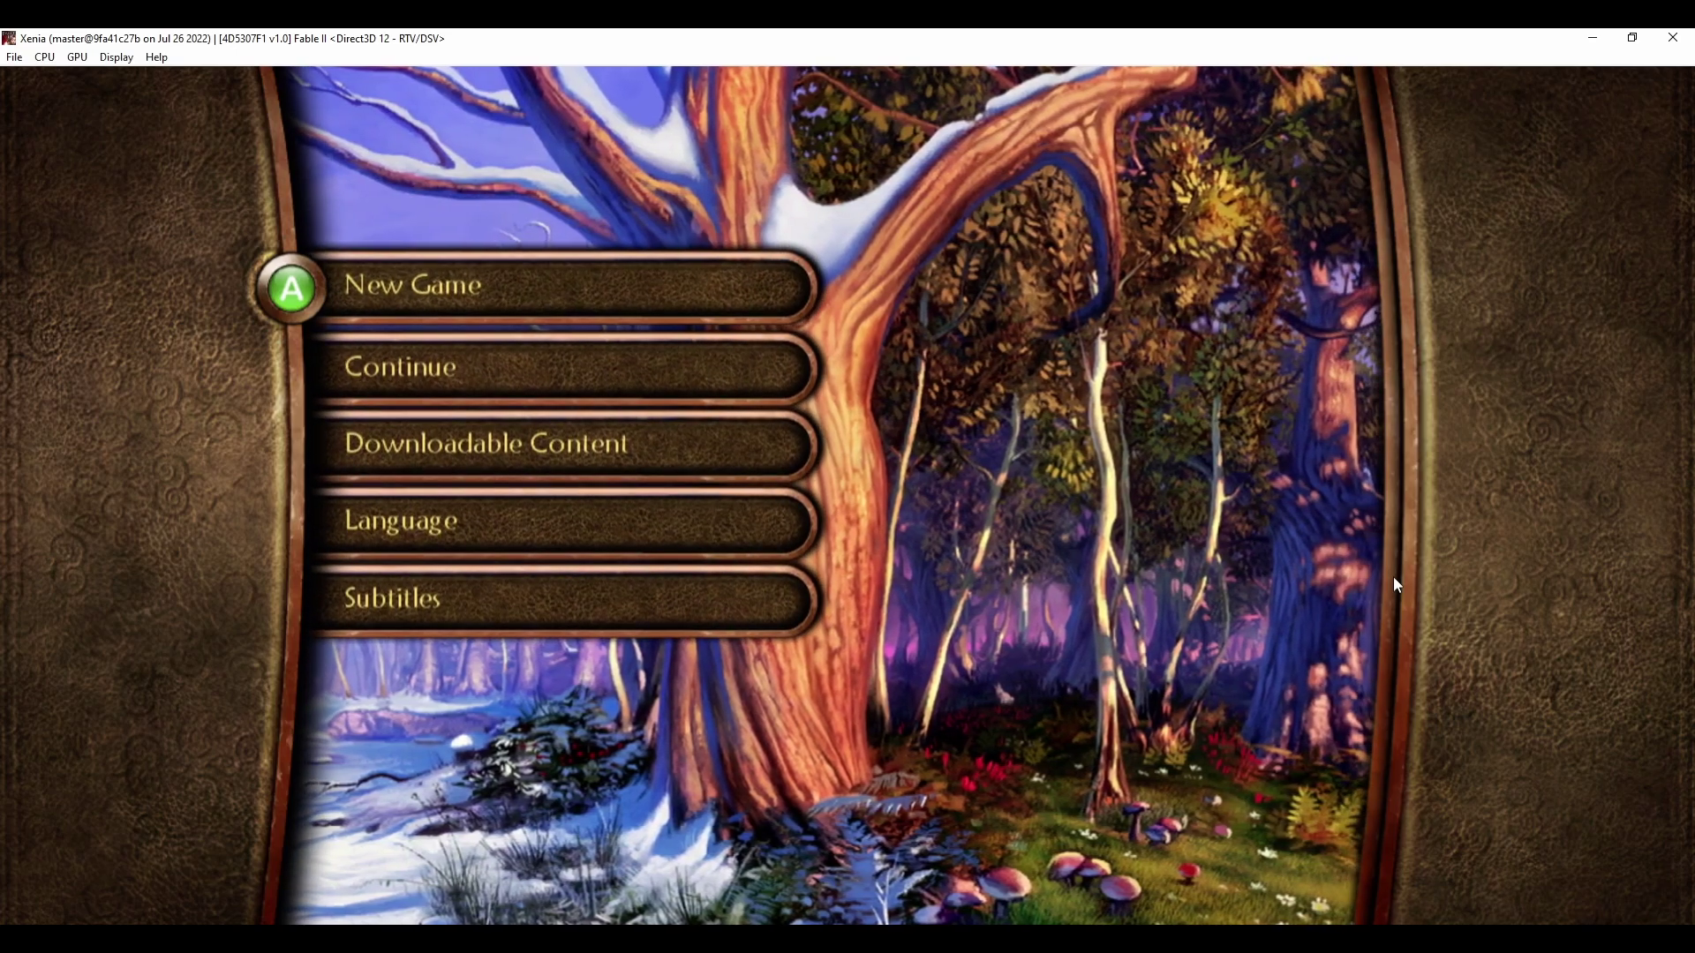
key(Down)
key(Return)
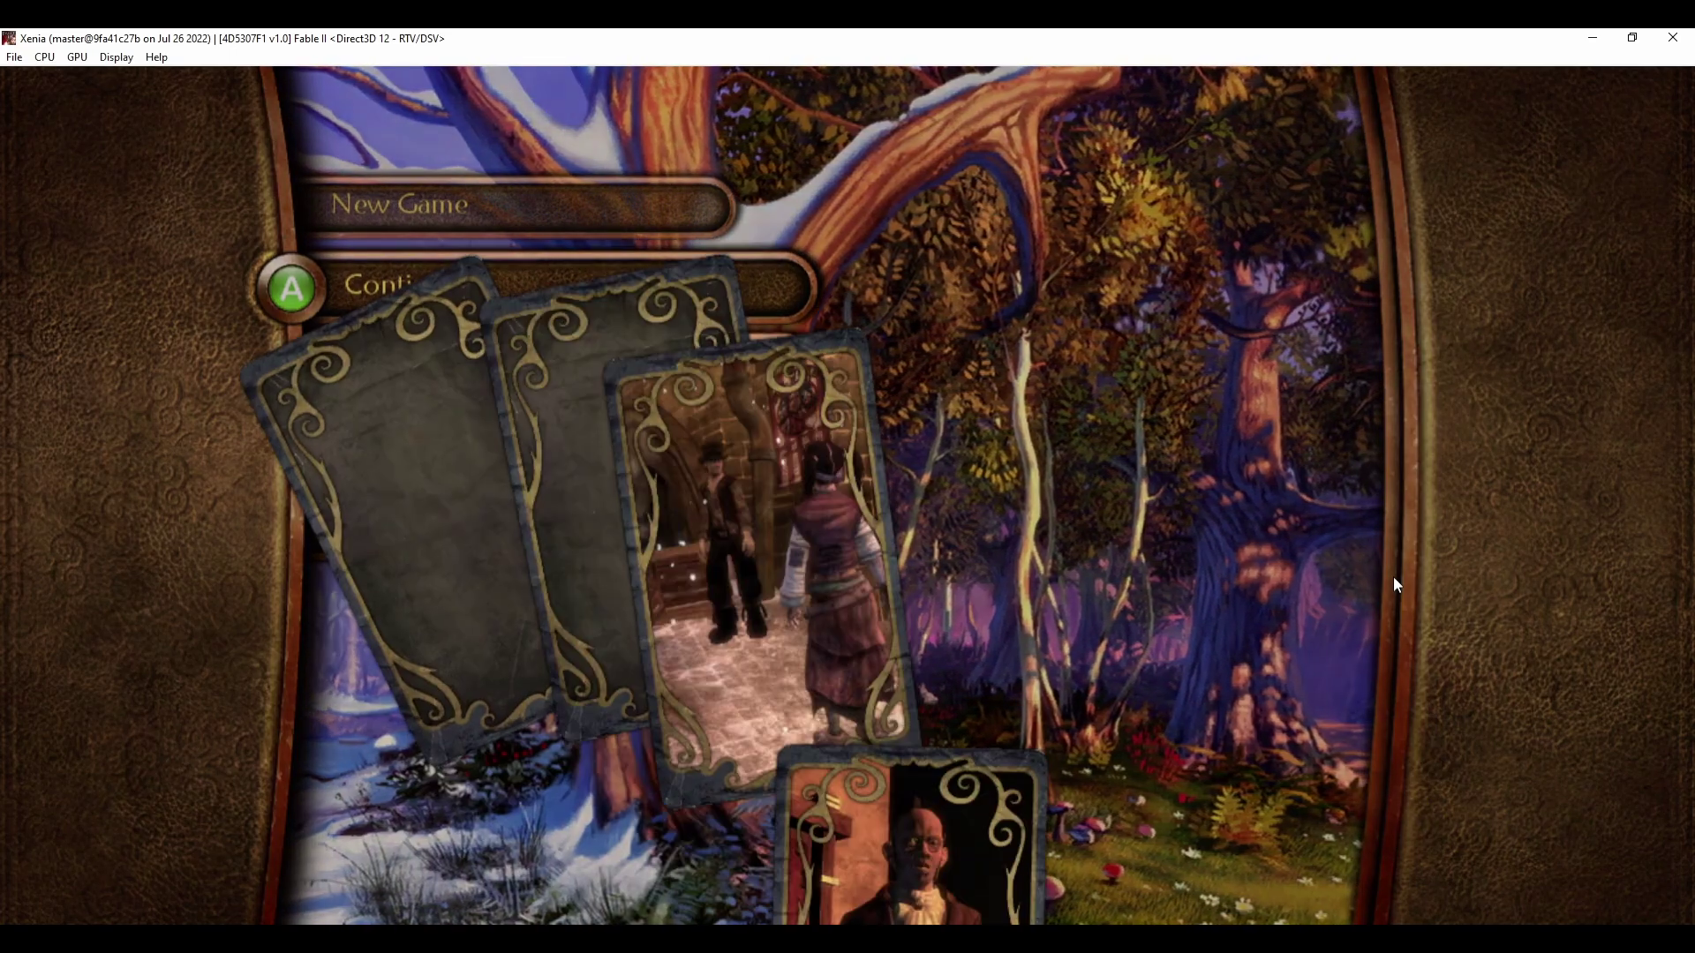
key(Escape)
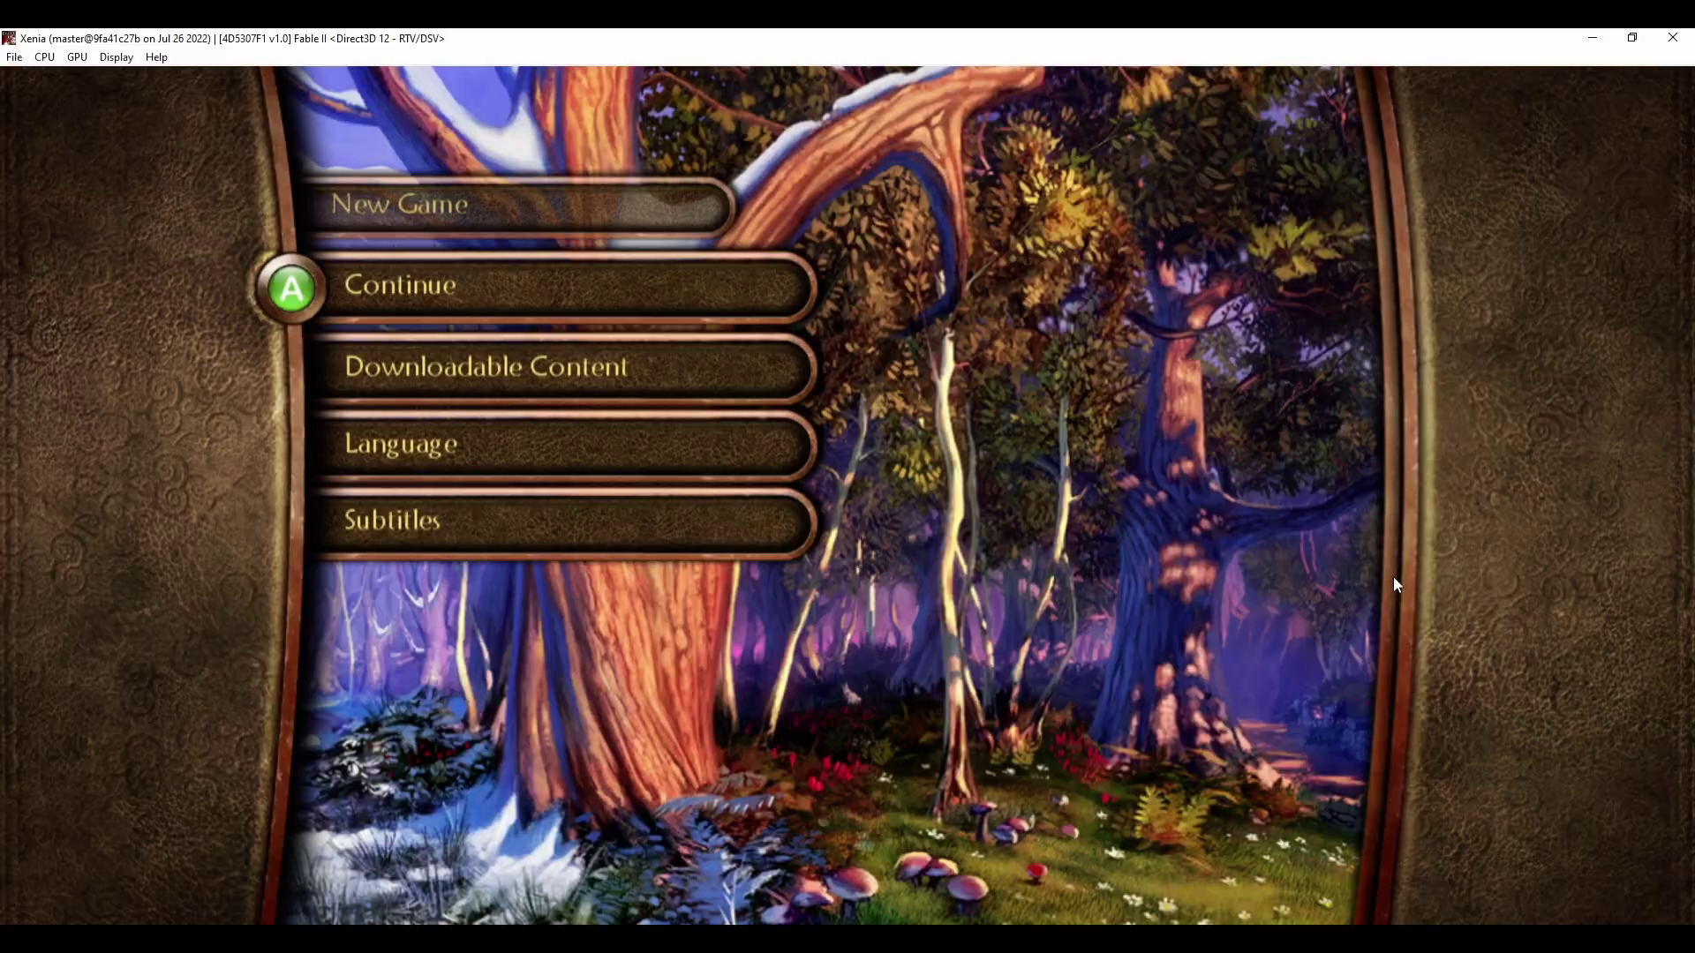